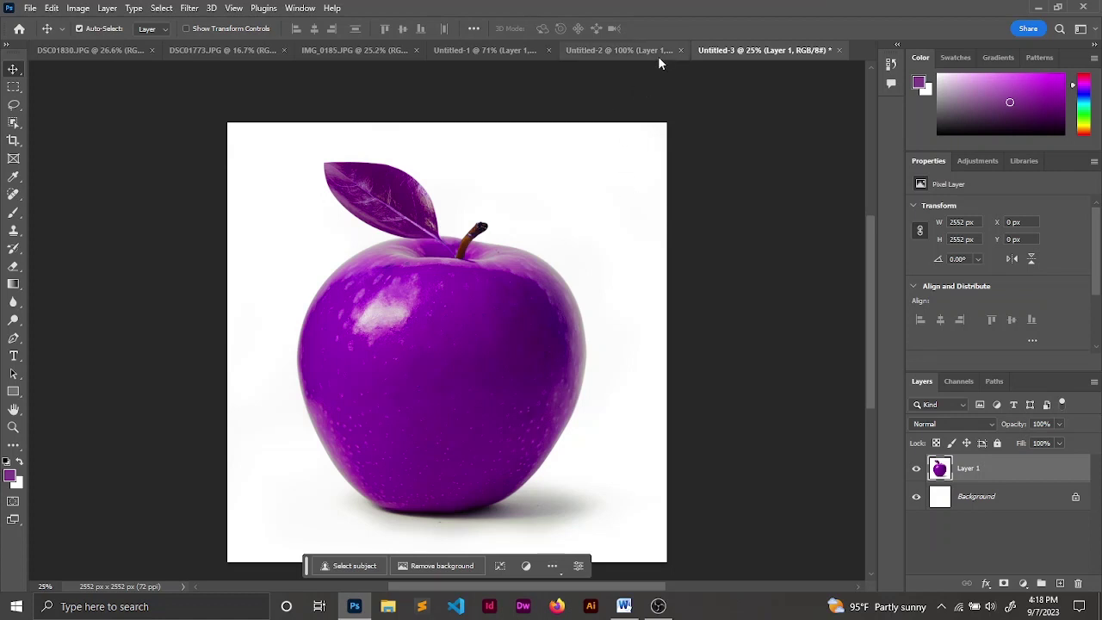
# Switch through the Untitled-2 tab to the IMG_0185.JPG portrait document
pyautogui.click(642, 50)
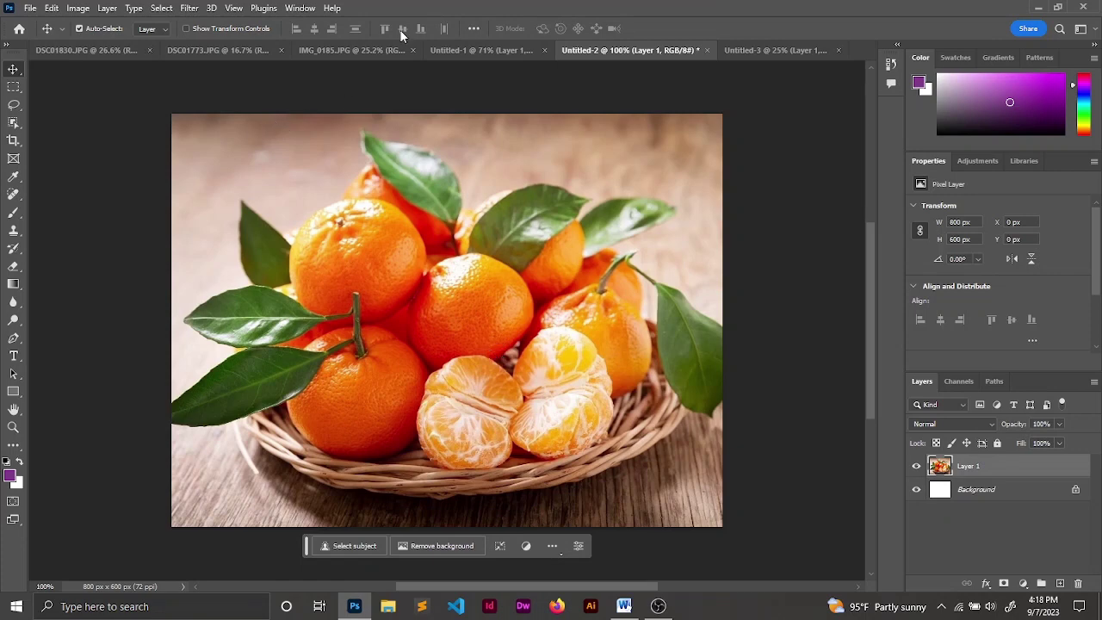
pyautogui.click(379, 50)
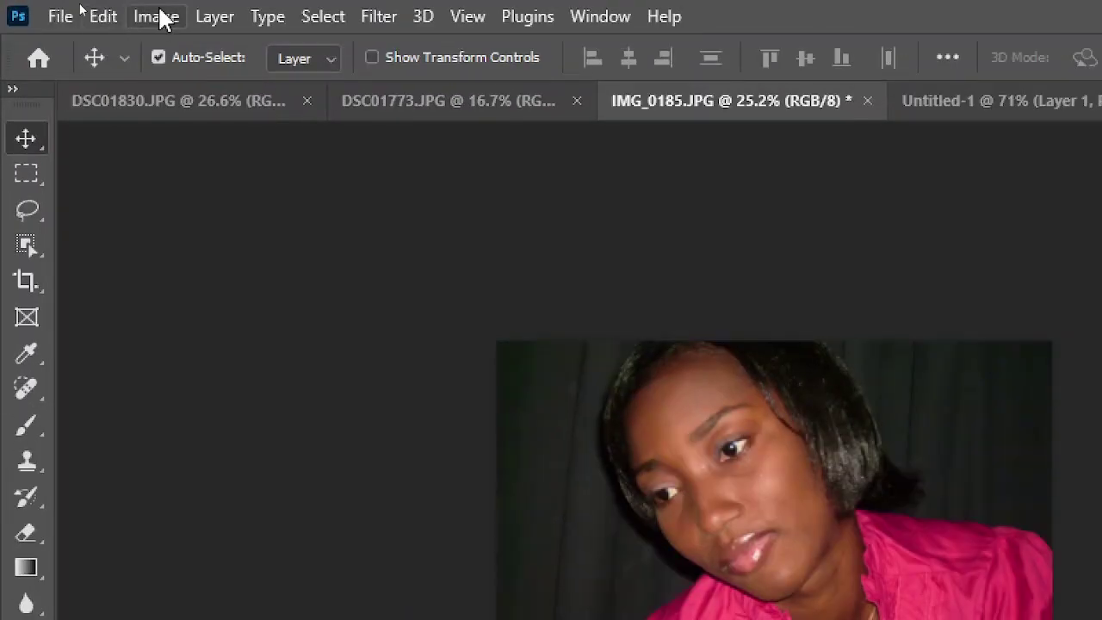
# Preview the pink shirt as green in Replace Color, sampling several shirt spots, Fuzziness 114, Hue +135
pyautogui.click(78, 8)
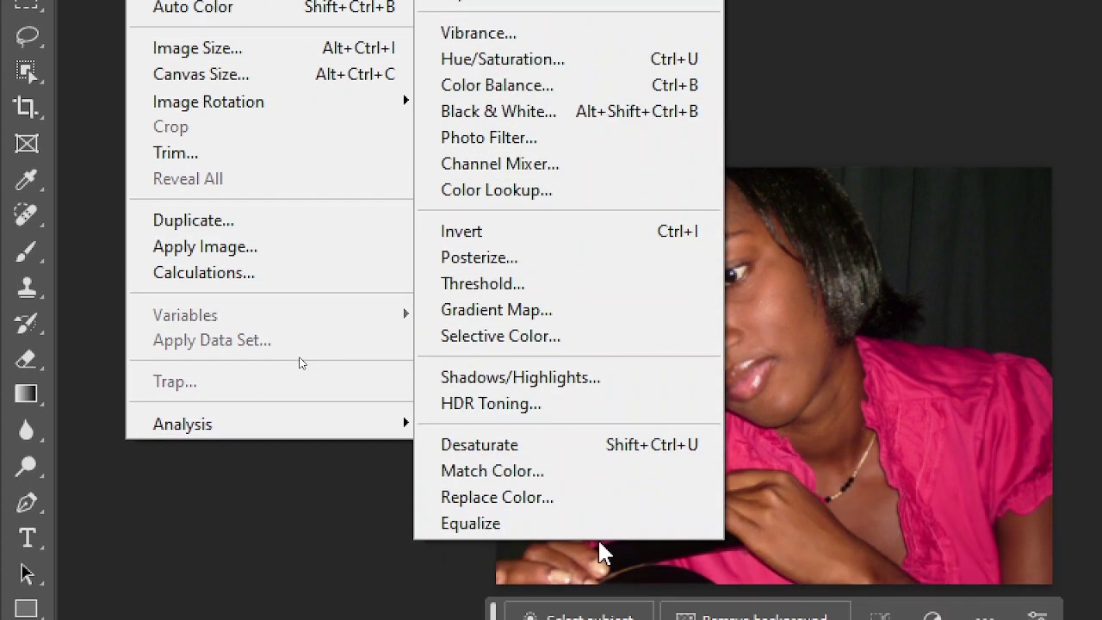
pyautogui.click(573, 497)
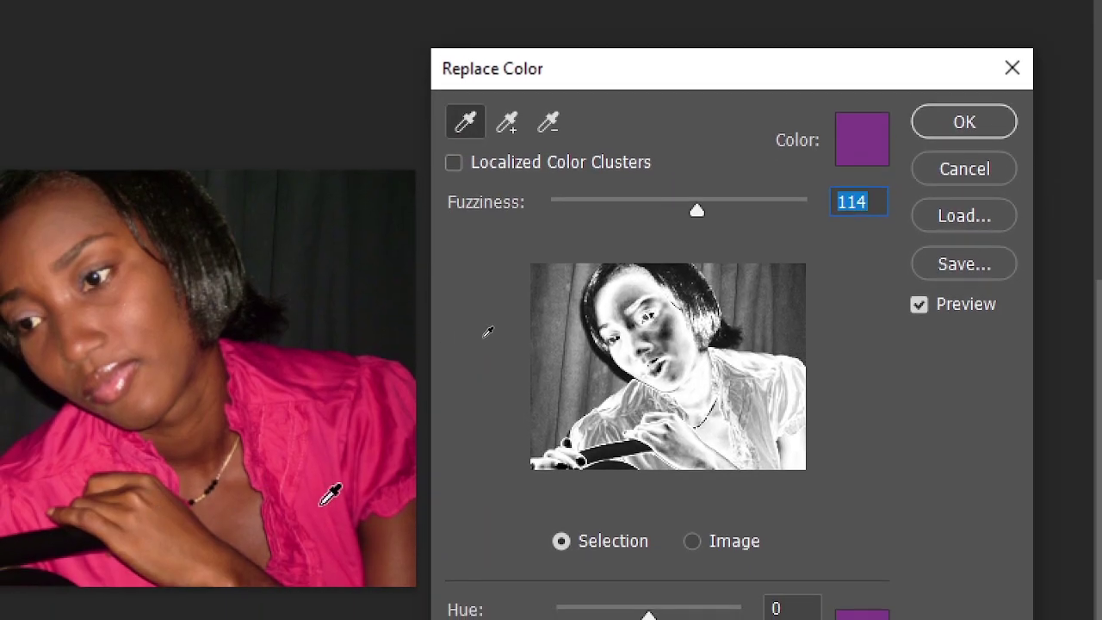
pyautogui.click(316, 478)
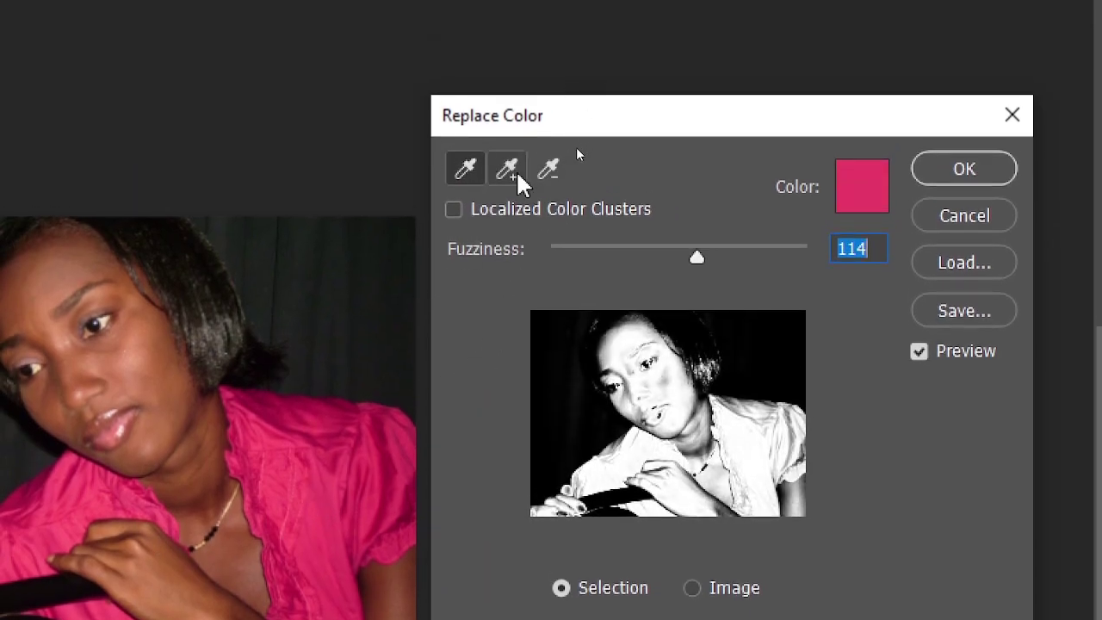
pyautogui.click(508, 124)
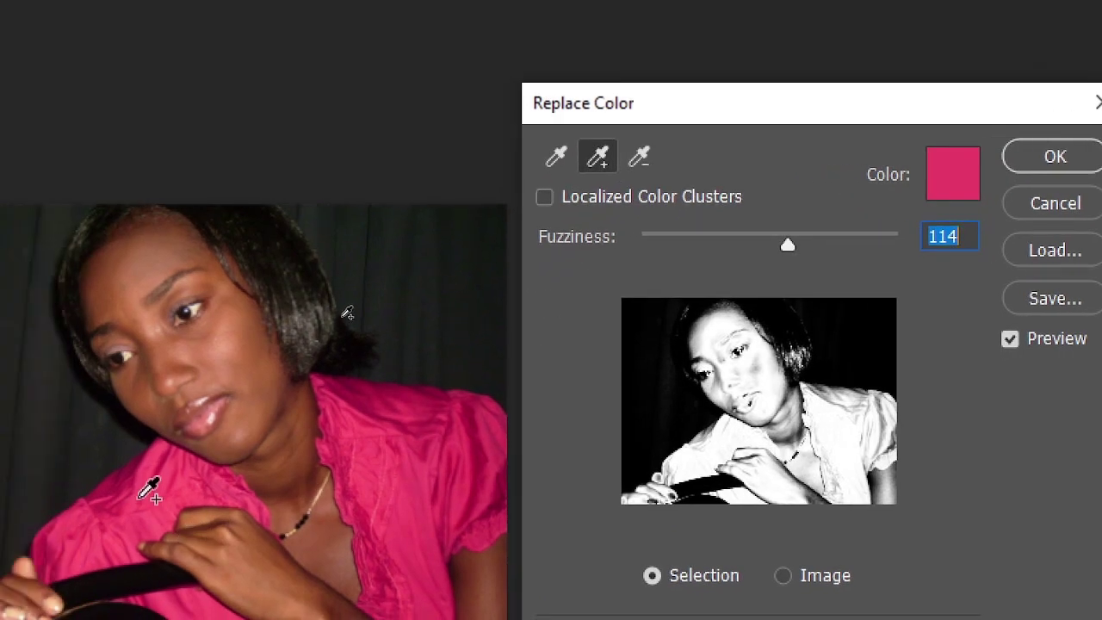
pyautogui.click(148, 489)
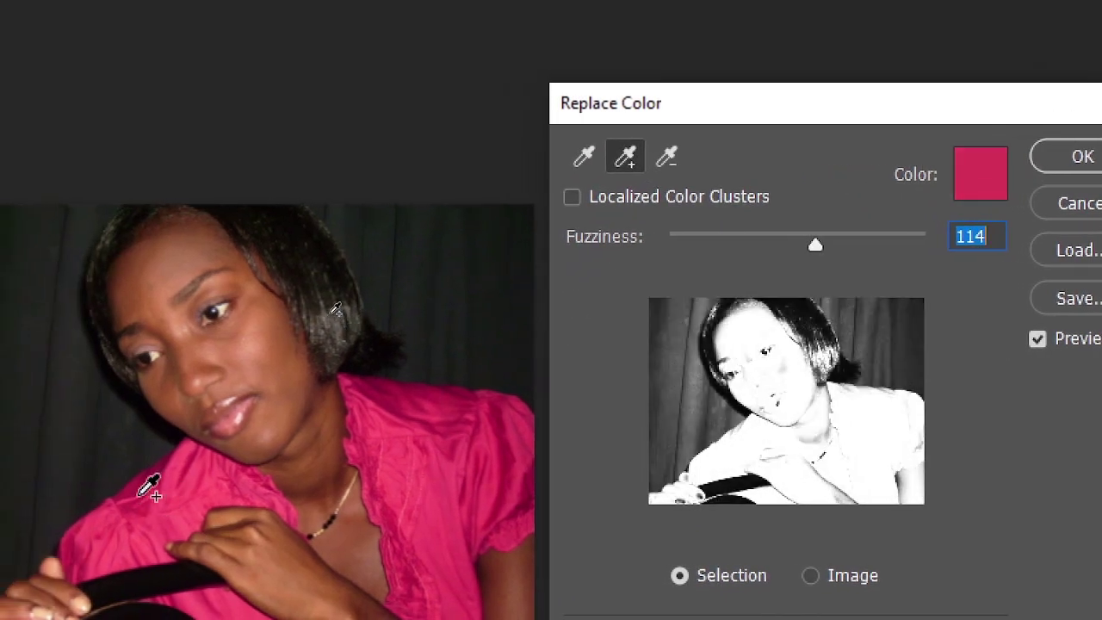
pyautogui.click(175, 476)
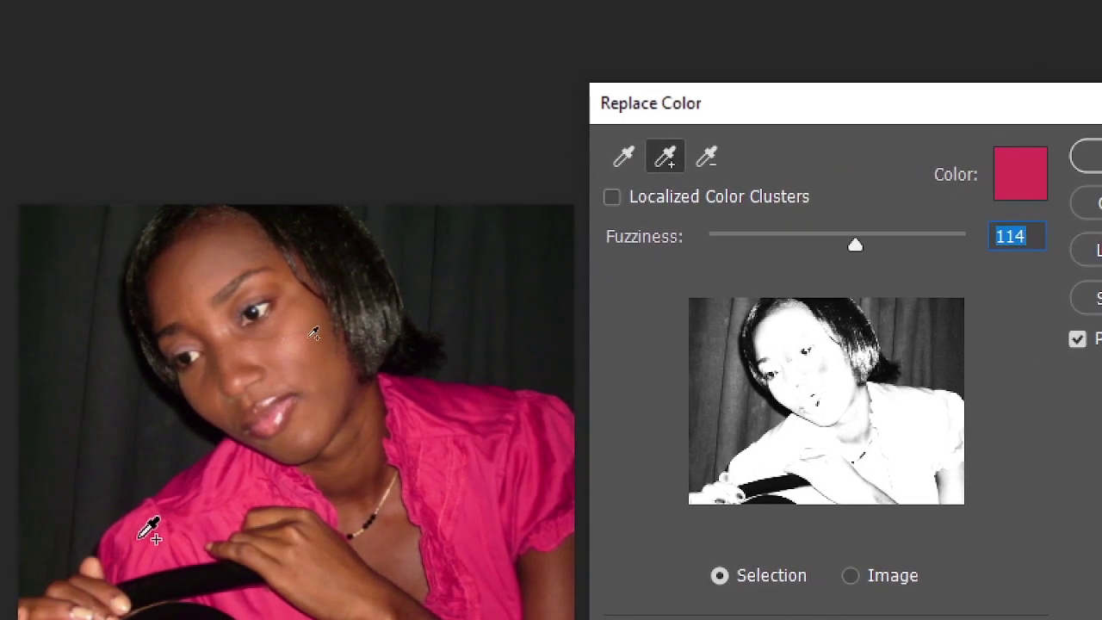
pyautogui.click(482, 409)
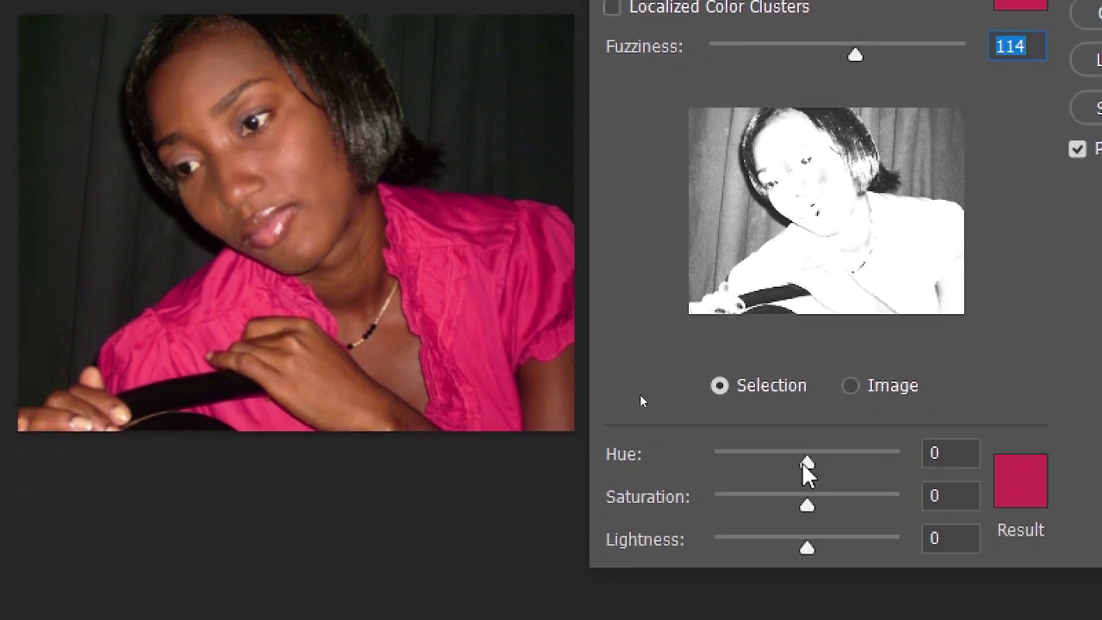
pyautogui.moveTo(807, 463); pyautogui.dragTo(880, 462)
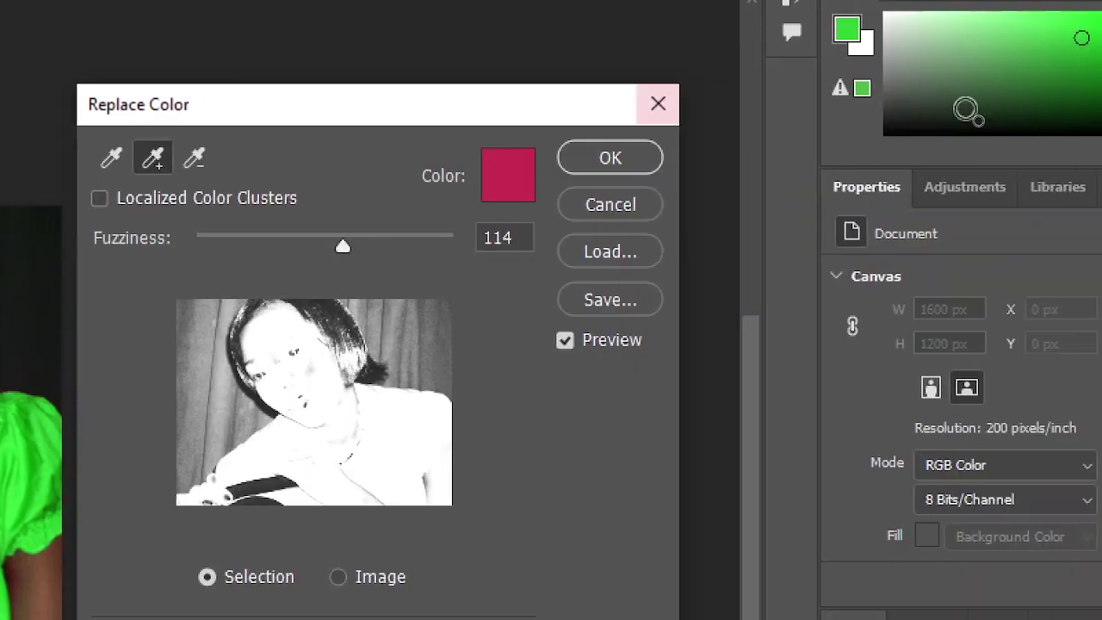
# Cancel Replace Color without applying it and switch to the freehand Lasso Tool
pyautogui.click(640, 205)
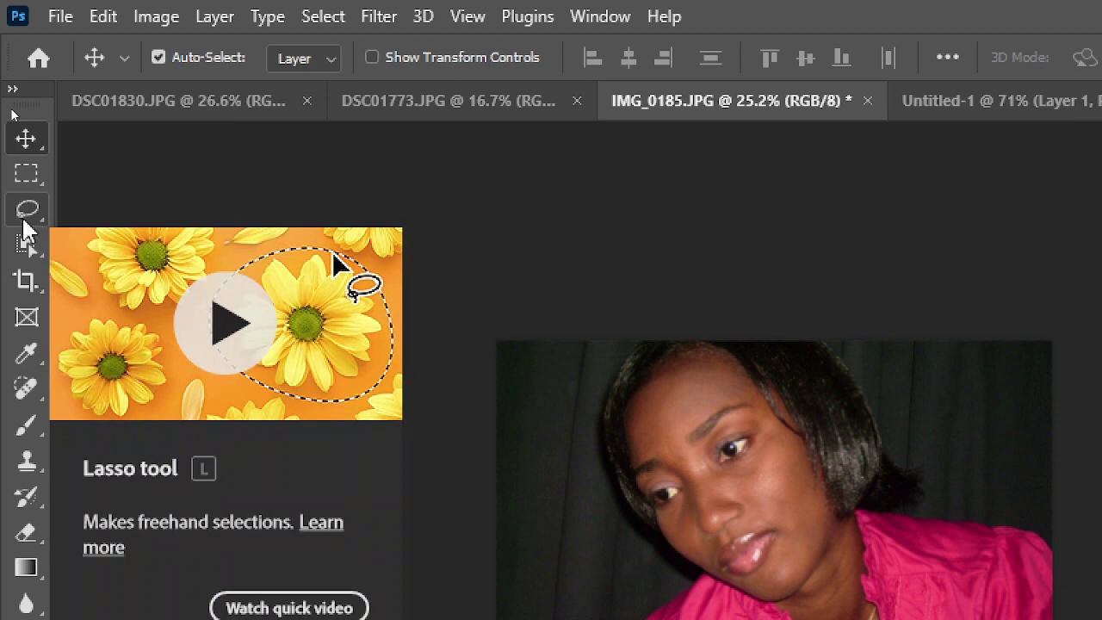
pyautogui.click(28, 210)
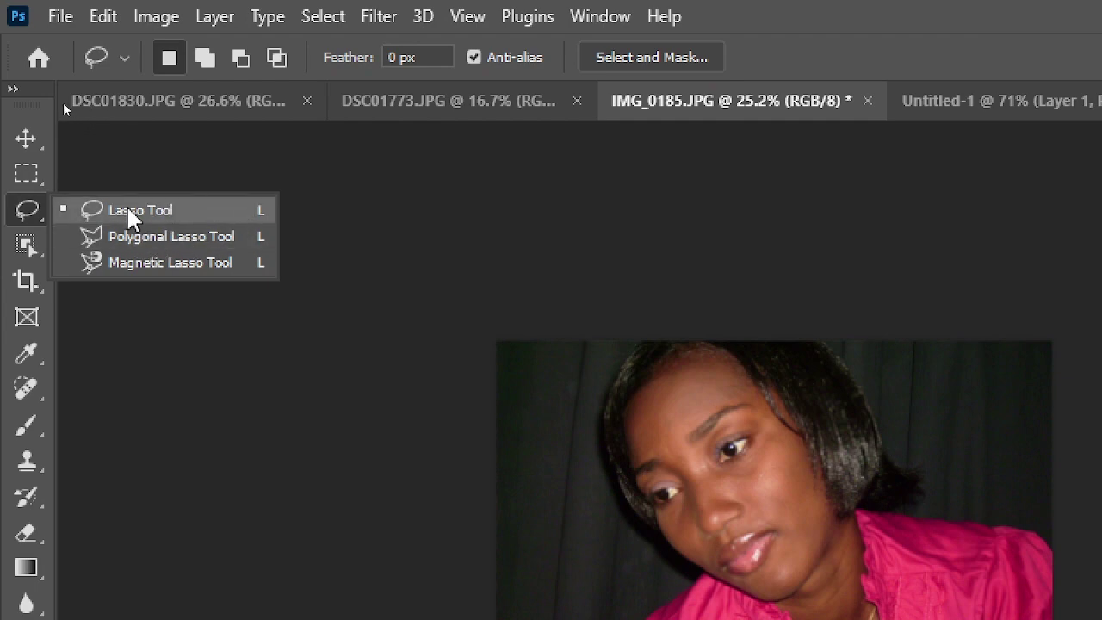
pyautogui.click(141, 212)
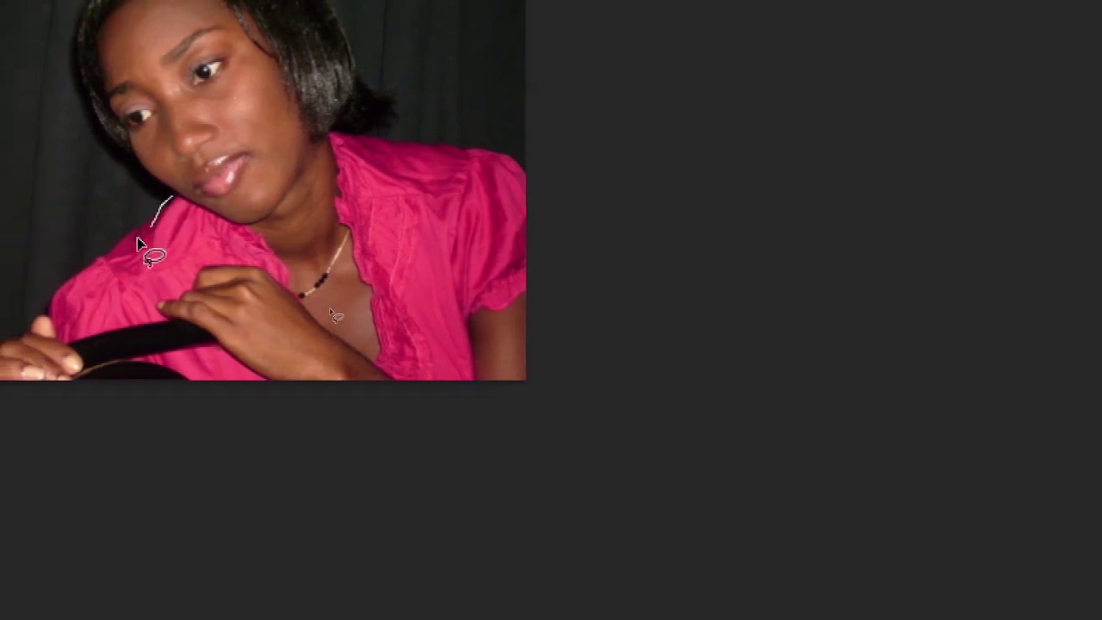
# Trace a freehand lasso selection around the pink shirt, clearing an accidental first attempt
pyautogui.moveTo(137, 203); pyautogui.dragTo(158, 248)
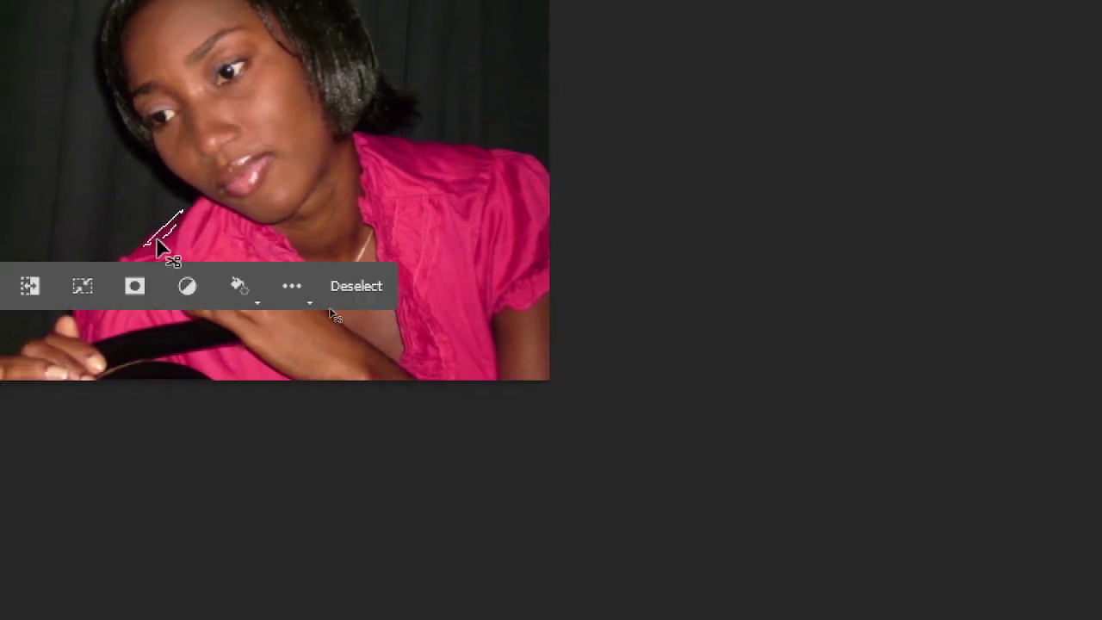
pyautogui.hotkey('ctrl', 'd')
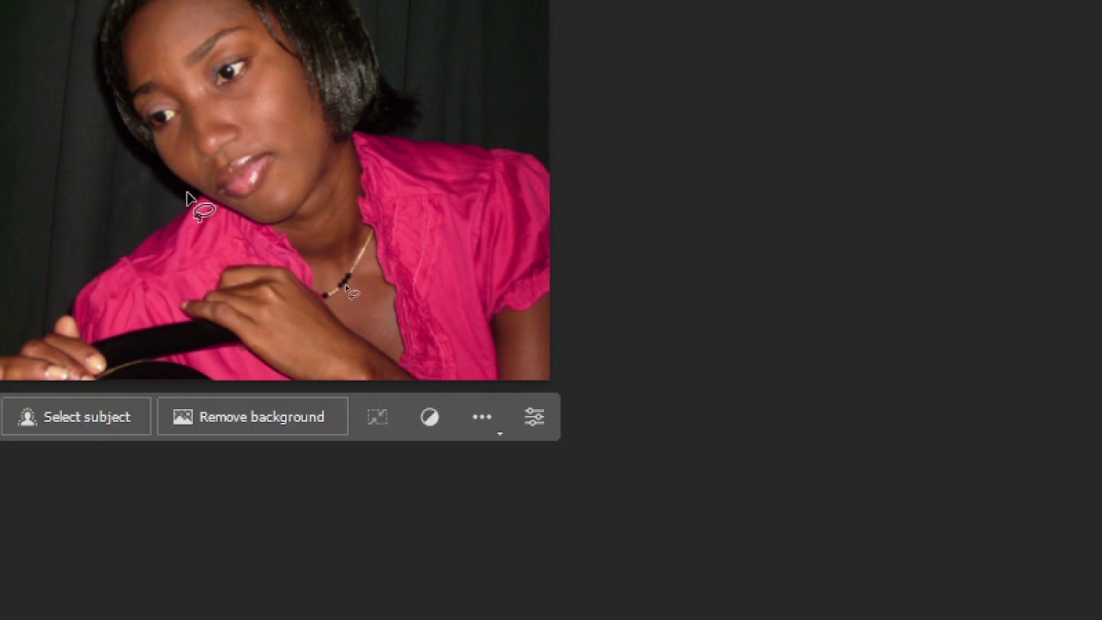
pyautogui.moveTo(186, 197)
pyautogui.mouseDown()
pyautogui.moveTo(138, 320)
pyautogui.moveTo(140, 349)
pyautogui.moveTo(221, 387)
pyautogui.moveTo(644, 392)
pyautogui.moveTo(664, 301)
pyautogui.moveTo(612, 143)
pyautogui.moveTo(475, 136)
pyautogui.moveTo(422, 155)
pyautogui.moveTo(344, 217)
pyautogui.mouseUp()
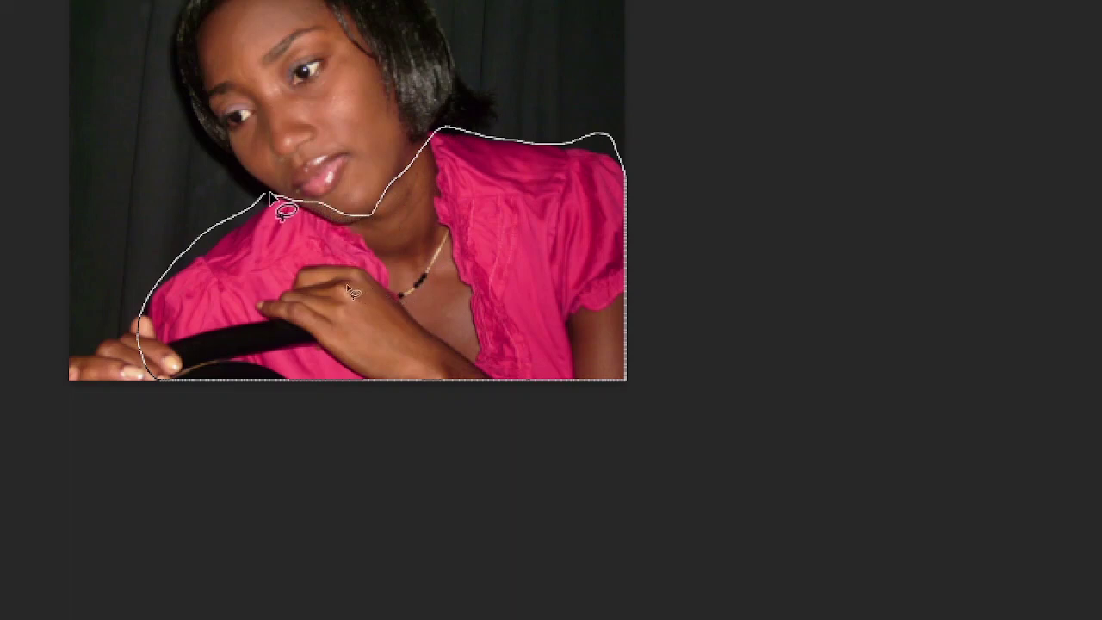
pyautogui.moveTo(265, 199); pyautogui.dragTo(267, 201)
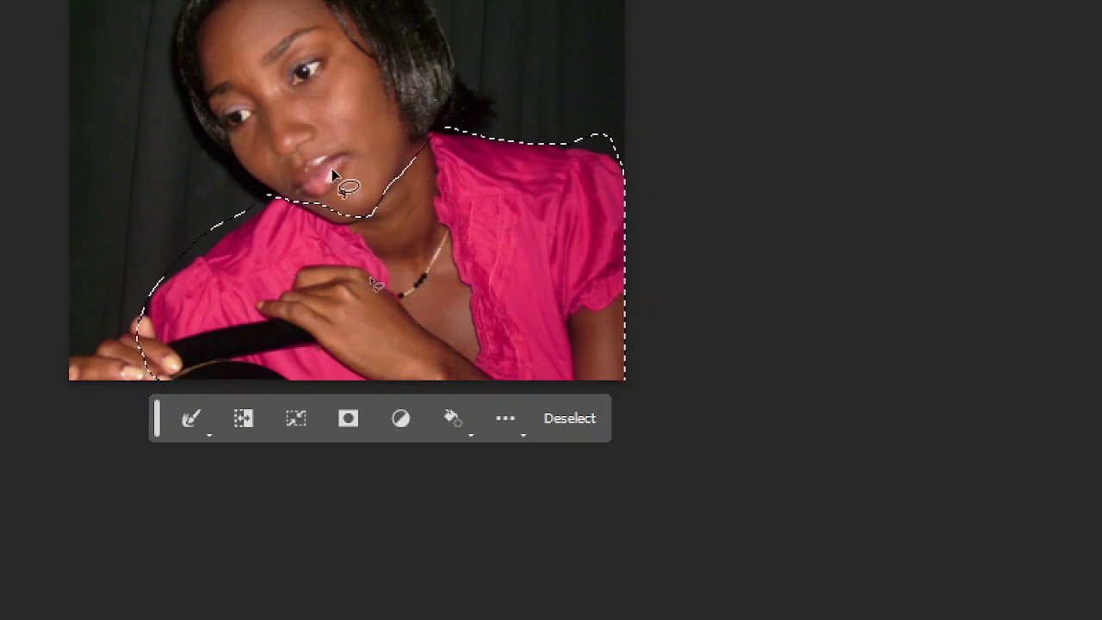
pyautogui.scroll(3, 320, 173)
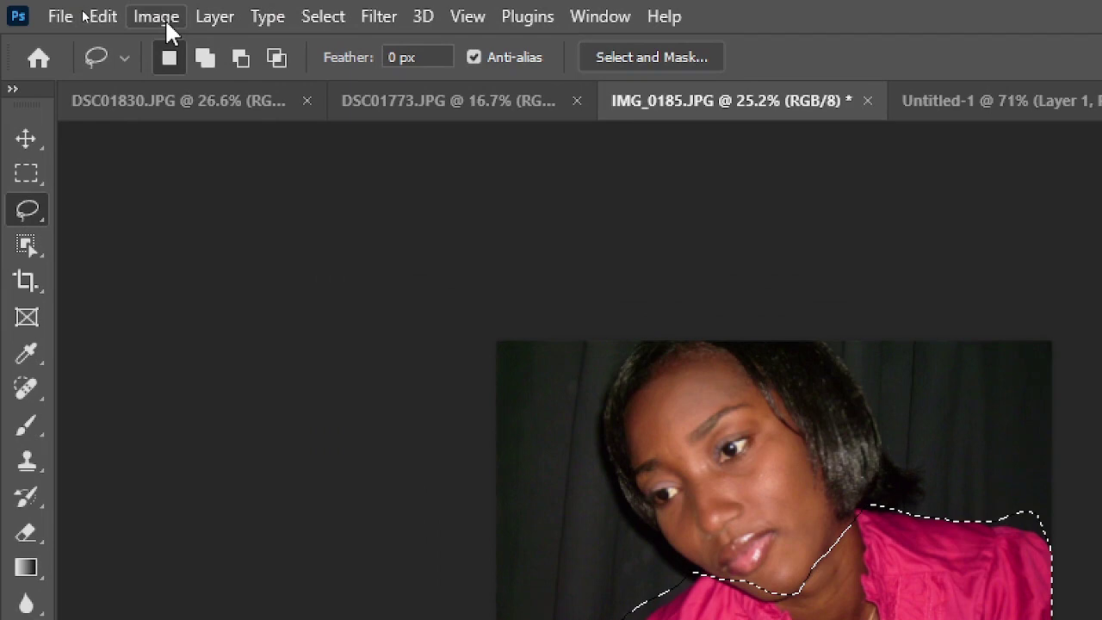
# Open Replace Color on the selected shirt and sample its pink with Add to Sample
pyautogui.click(79, 9)
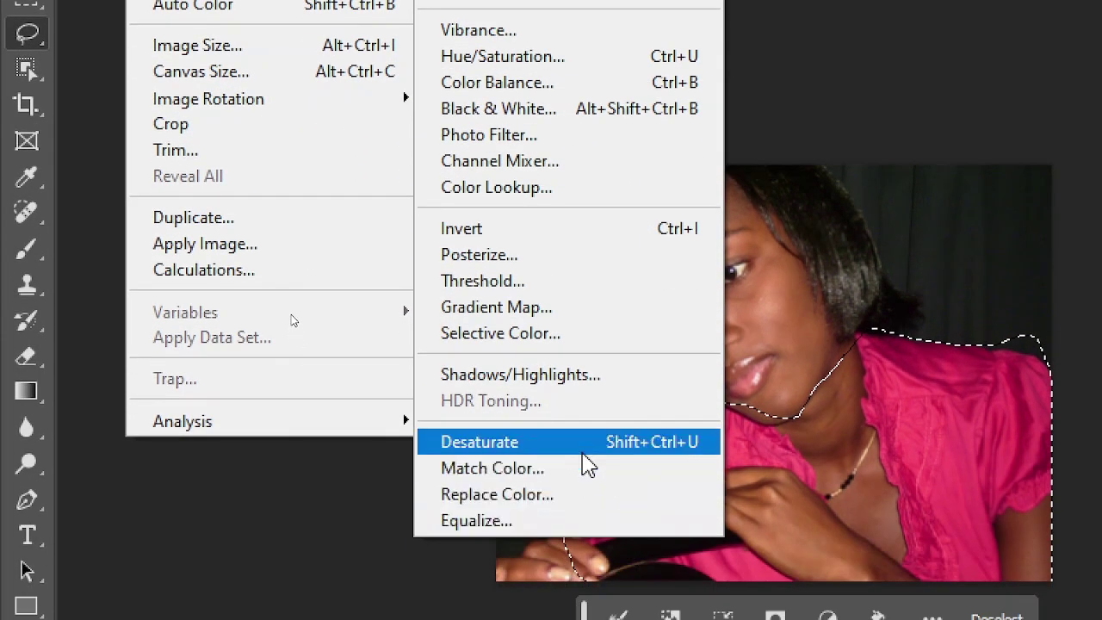
pyautogui.click(573, 494)
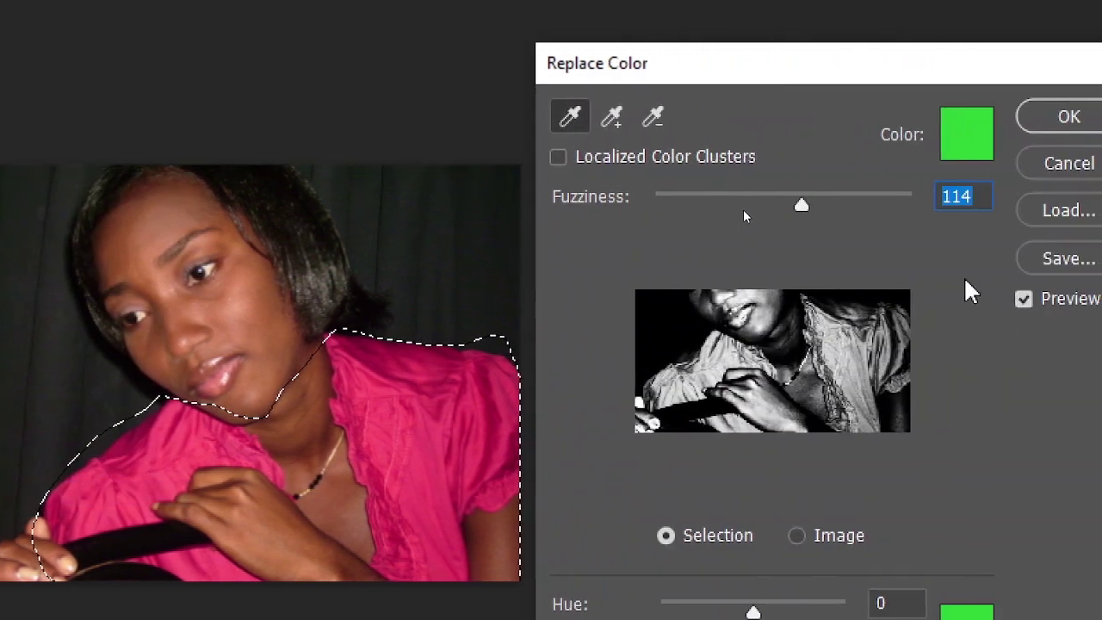
pyautogui.click(421, 438)
pyautogui.click(611, 135)
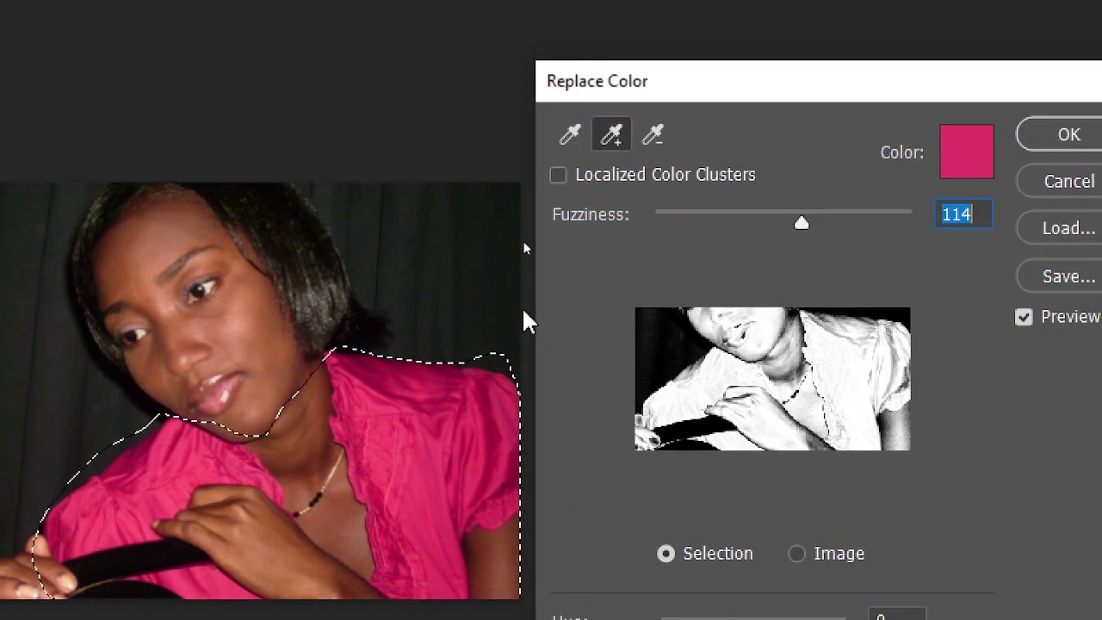
pyautogui.click(492, 393)
pyautogui.click(465, 401)
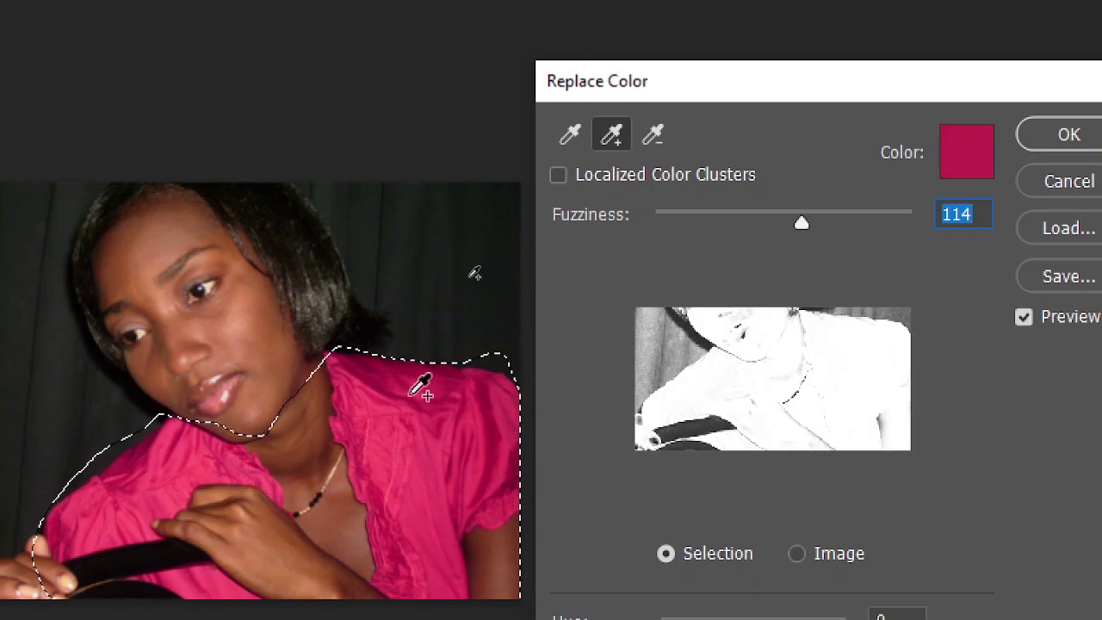
# Add the left shoulder and collar to the sample, try a hue shift, then reset to Hue 0
pyautogui.click(149, 460)
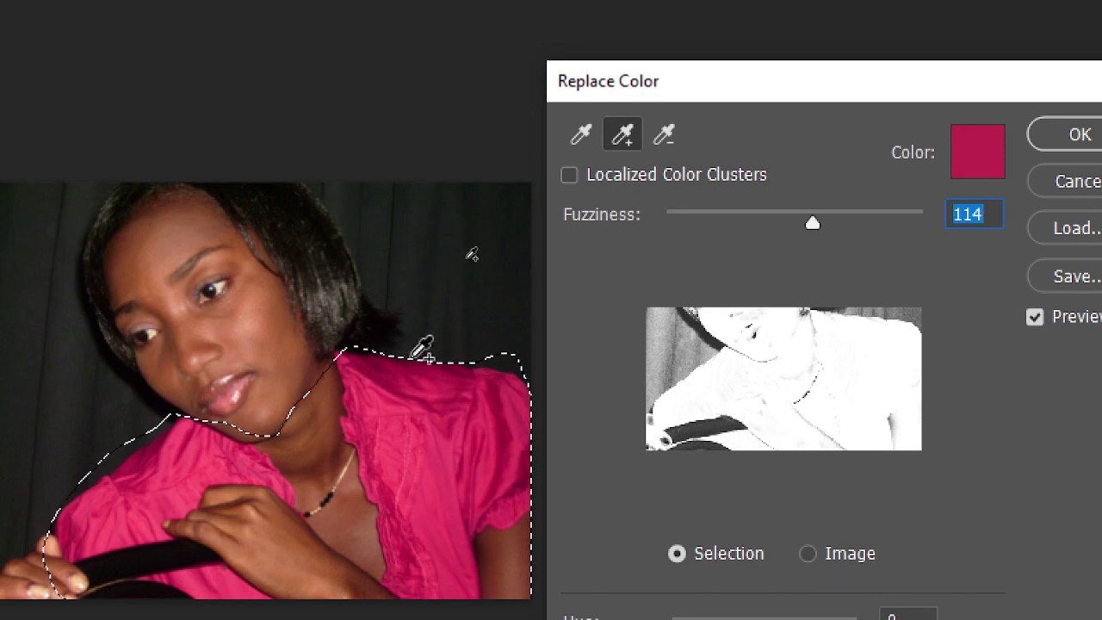
pyautogui.click(377, 353)
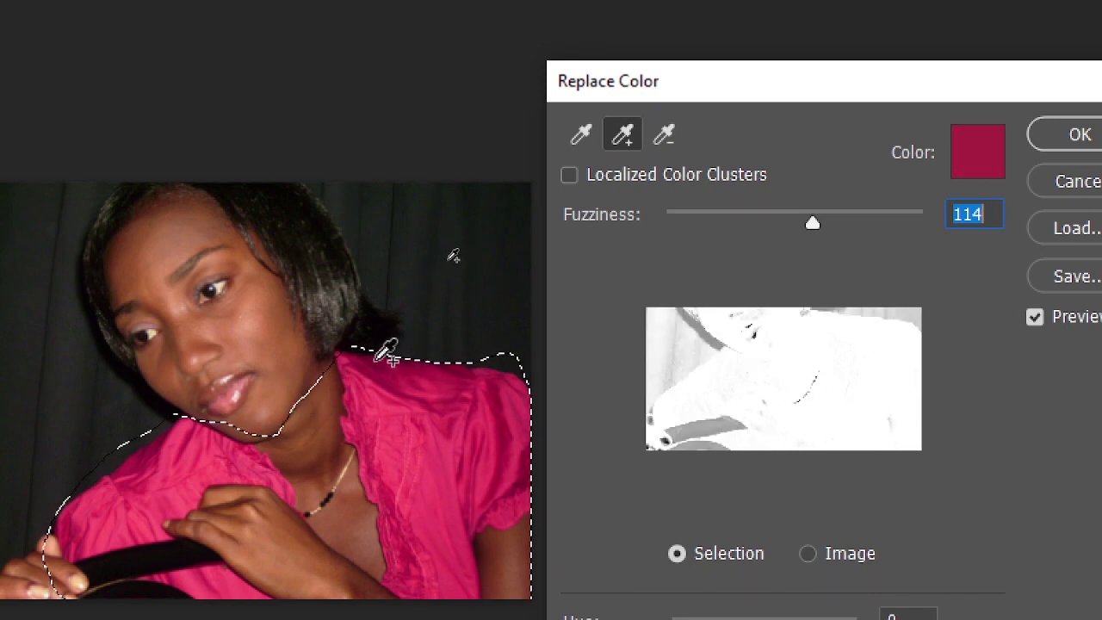
pyautogui.click(387, 355)
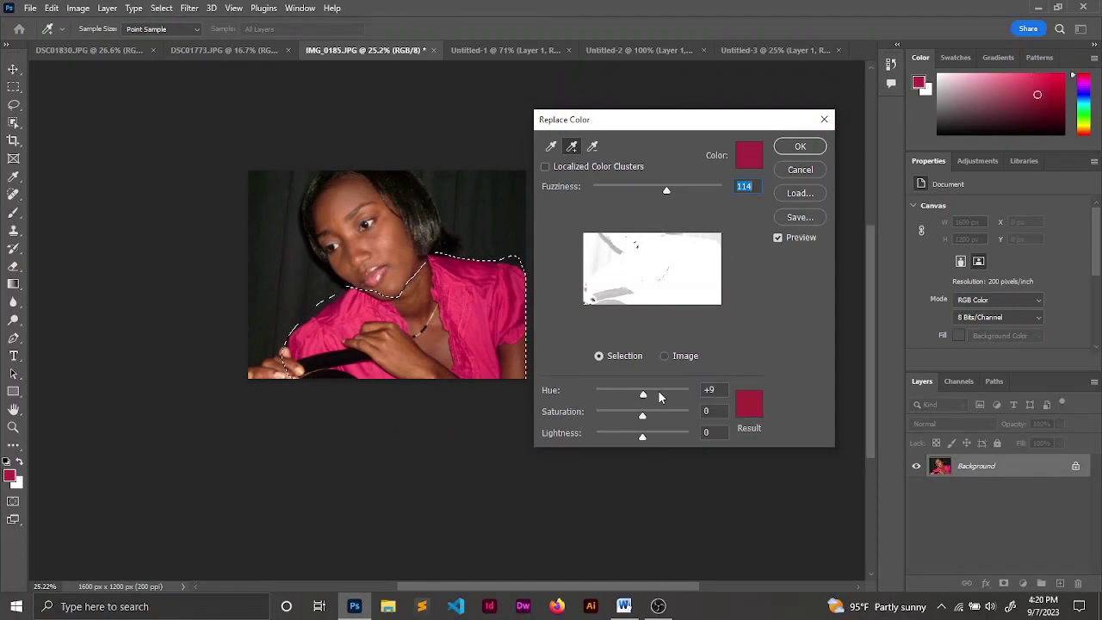
pyautogui.moveTo(659, 396); pyautogui.dragTo(659, 393)
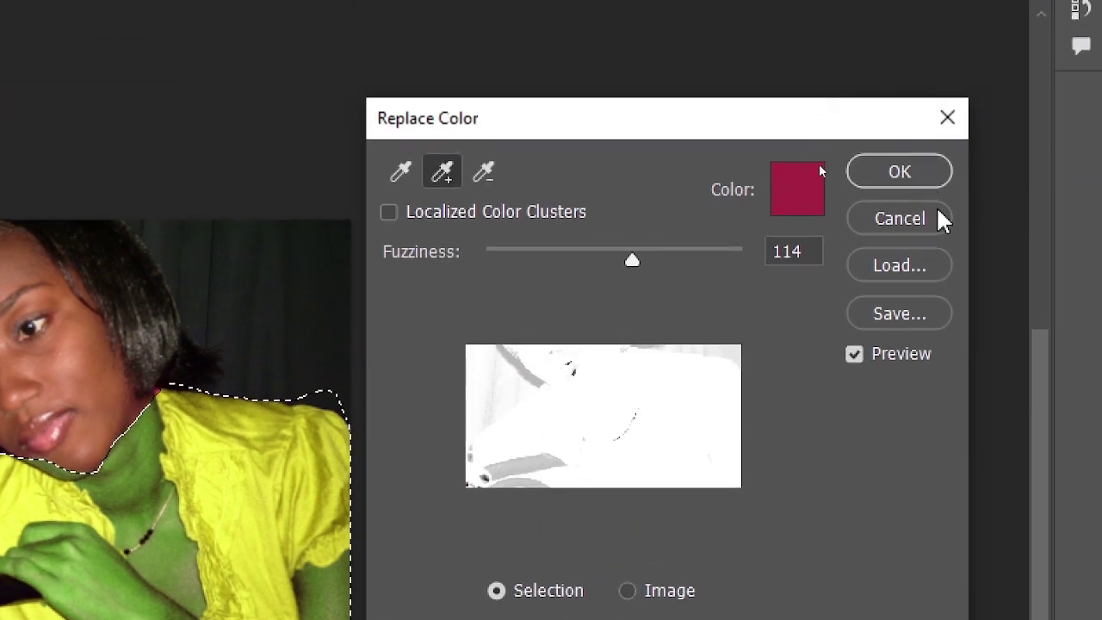
pyautogui.keyDown('alt'); pyautogui.click(935, 220); pyautogui.keyUp('alt')
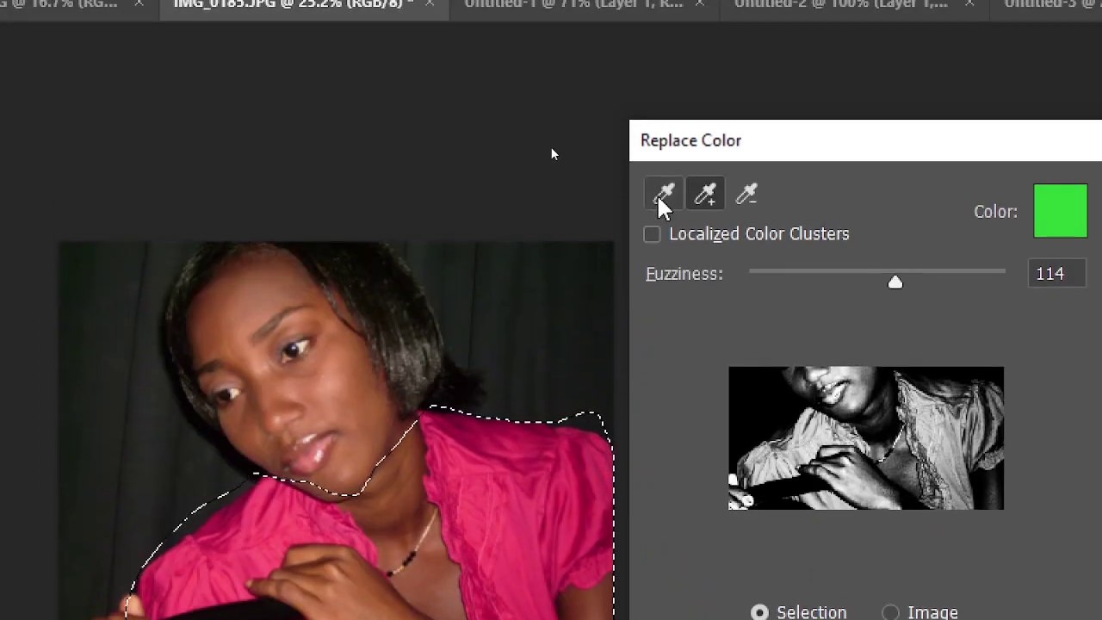
# Resample the pink shirt and its shoulder shades, narrowing Fuzziness to 48
pyautogui.click(664, 195)
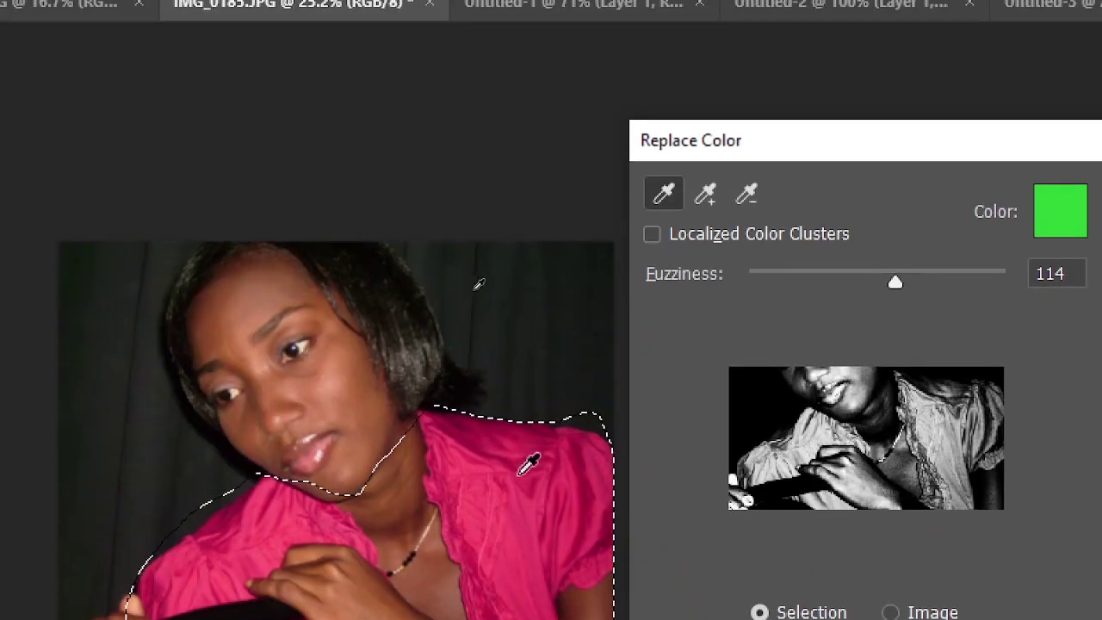
pyautogui.click(513, 502)
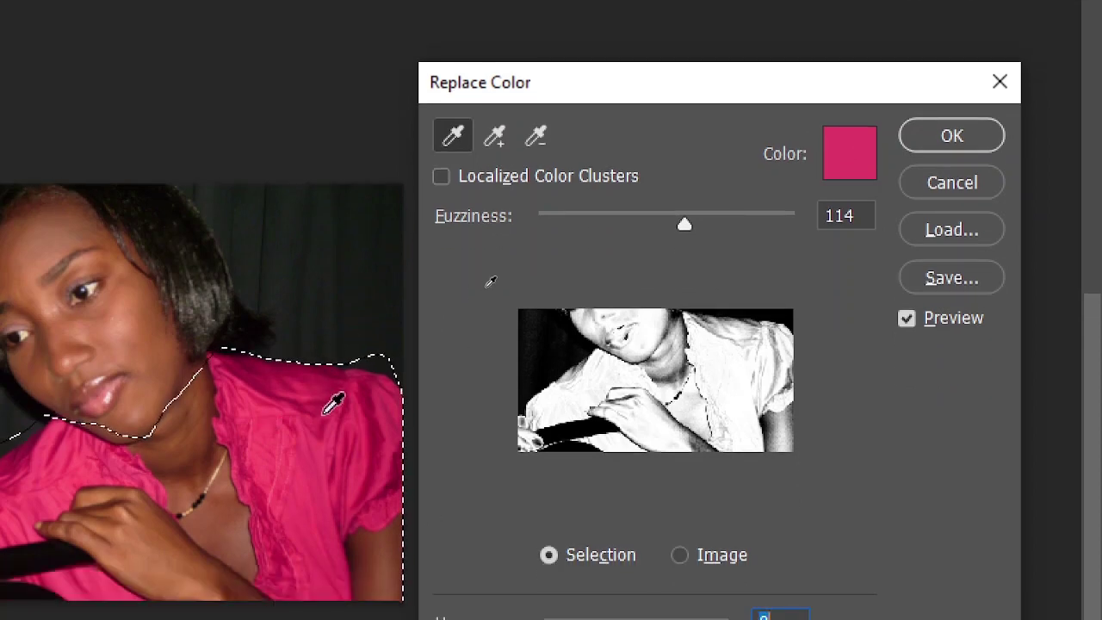
pyautogui.click(494, 136)
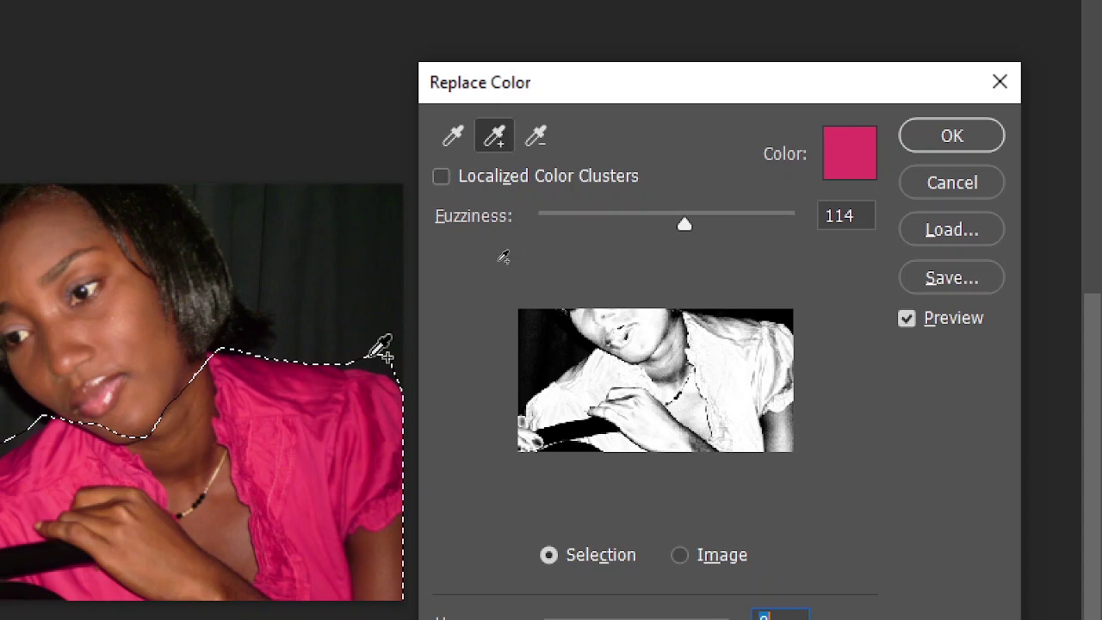
pyautogui.click(303, 376)
pyautogui.click(256, 356)
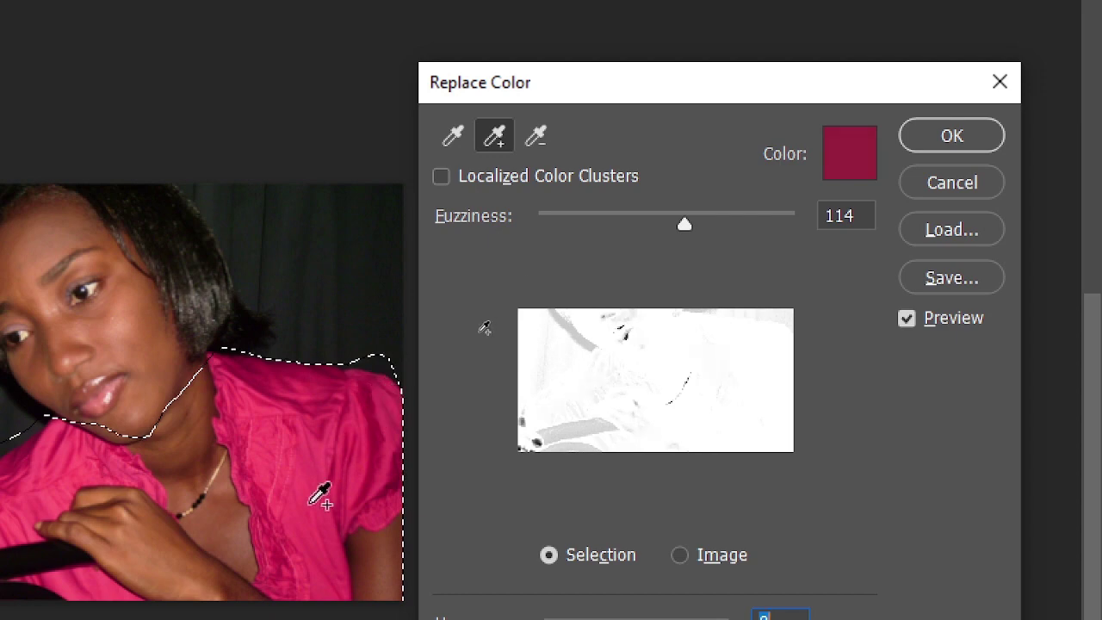
pyautogui.moveTo(687, 225); pyautogui.dragTo(601, 225)
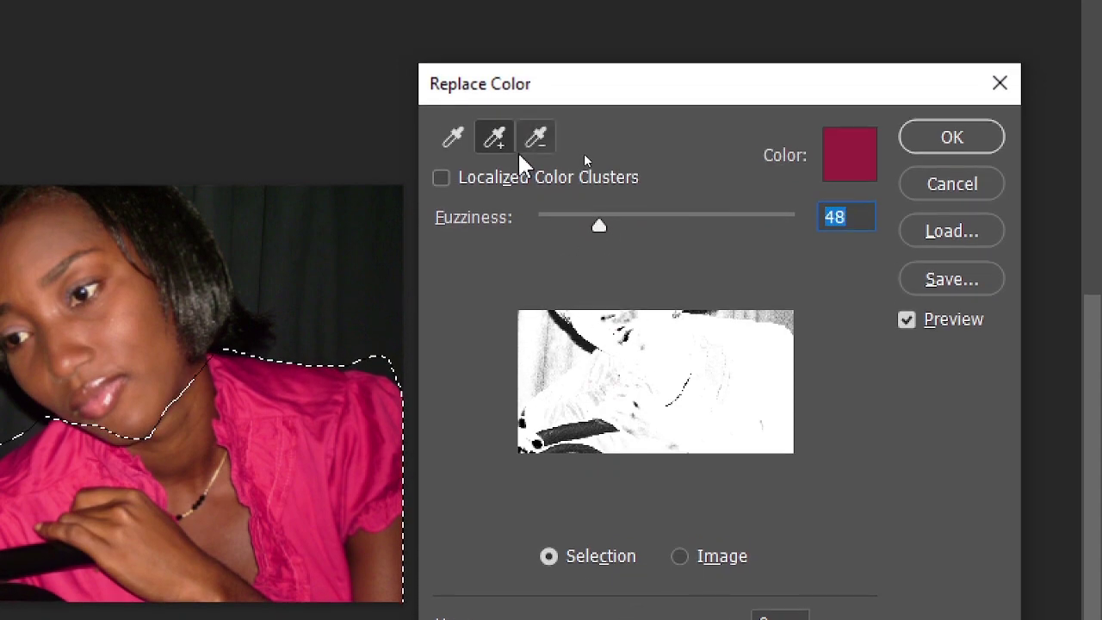
# Remove the background edge colour from the sample and shift the shirt's hue
pyautogui.click(534, 139)
pyautogui.click(376, 364)
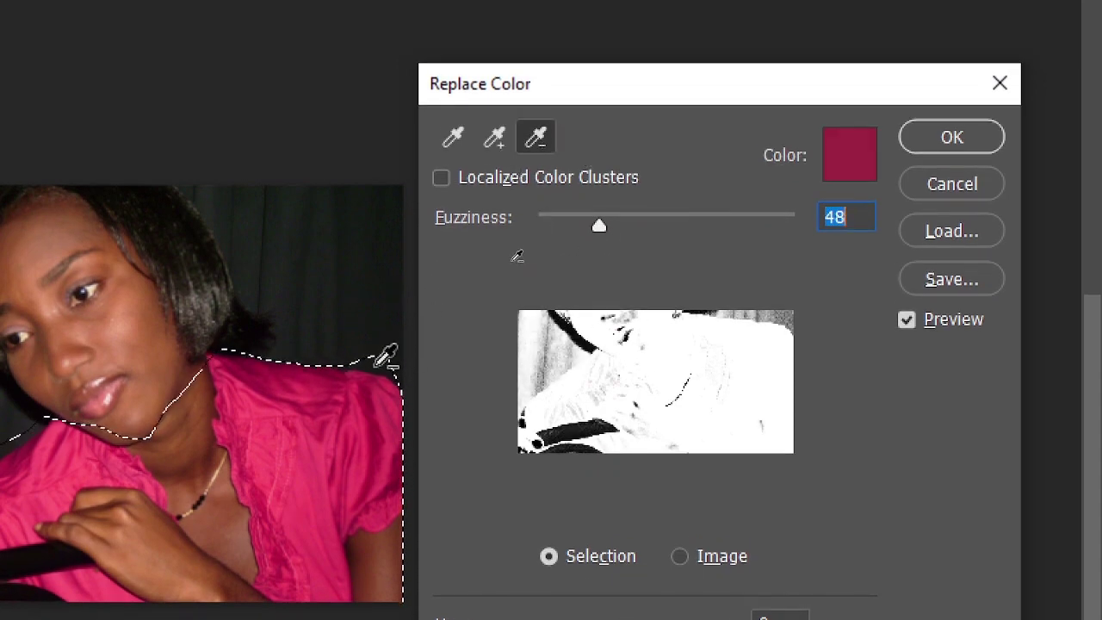
pyautogui.click(375, 365)
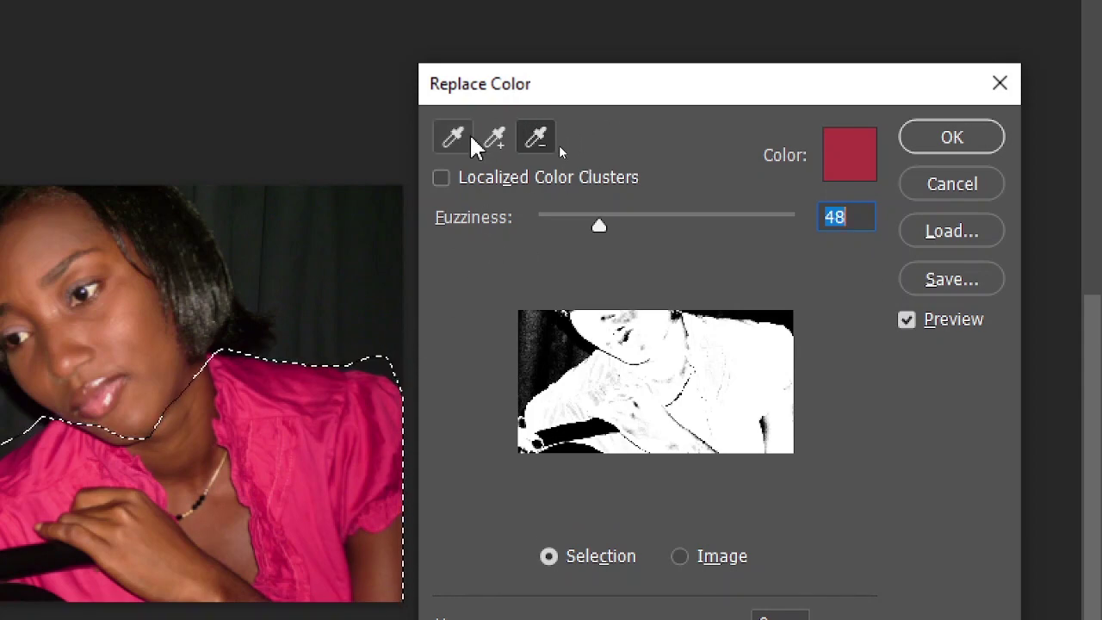
pyautogui.click(494, 138)
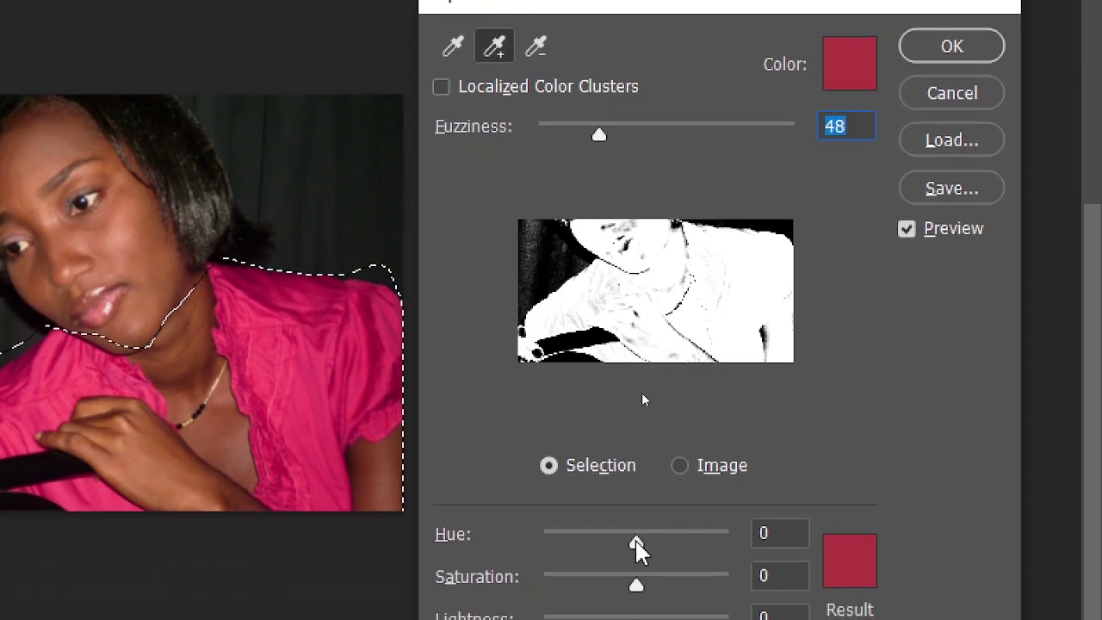
pyautogui.moveTo(635, 540)
pyautogui.mouseDown()
pyautogui.moveTo(592, 540)
pyautogui.moveTo(670, 533)
pyautogui.moveTo(681, 551)
pyautogui.moveTo(659, 551)
pyautogui.mouseUp()
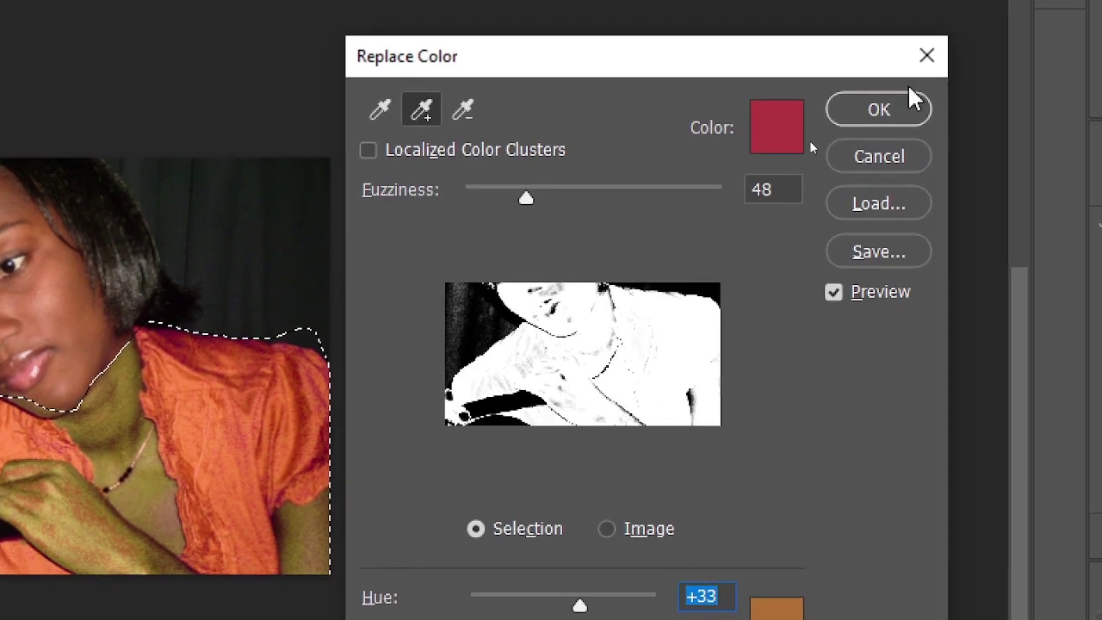
# Reset the Replace Color settings, resample the shirt, then cancel without applying
pyautogui.press('alt')
pyautogui.keyDown('alt'); pyautogui.click(869, 168); pyautogui.keyUp('alt')
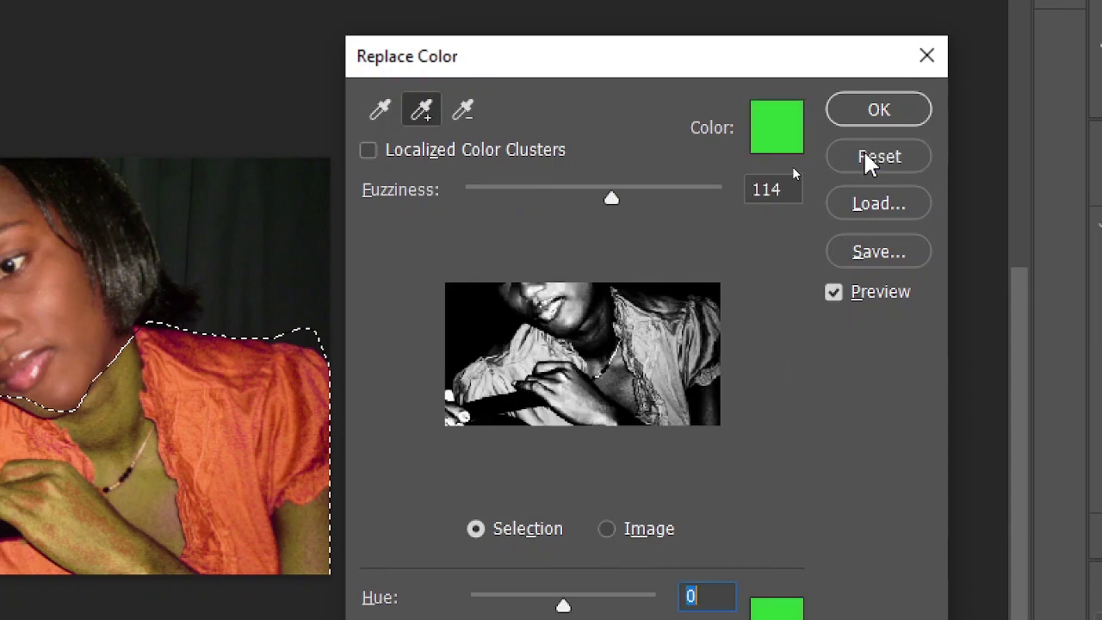
pyautogui.click(335, 430)
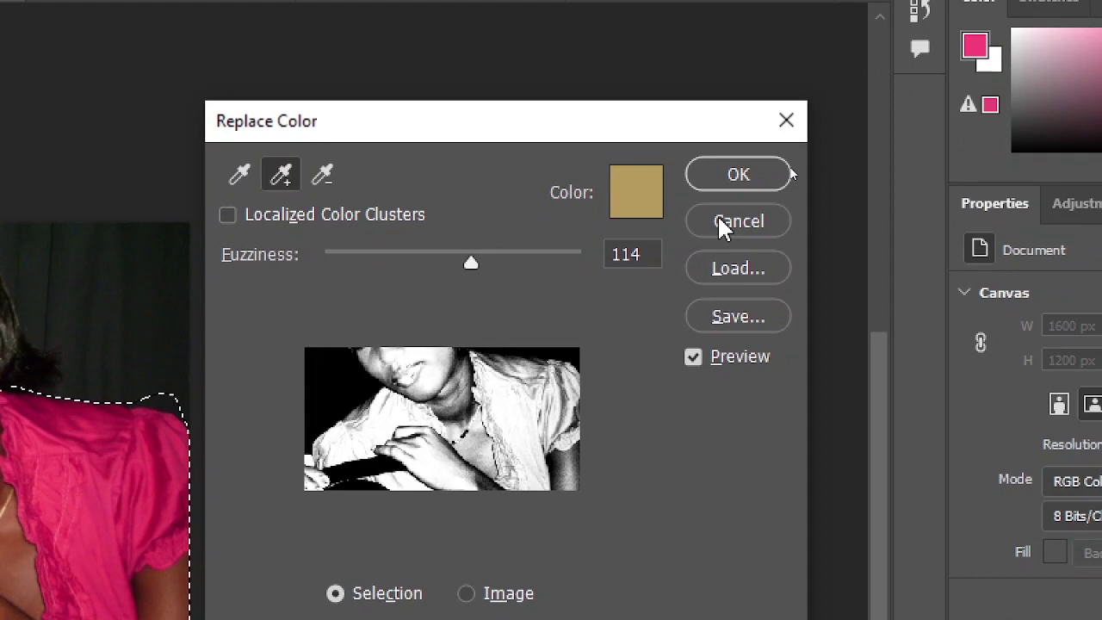
pyautogui.click(721, 224)
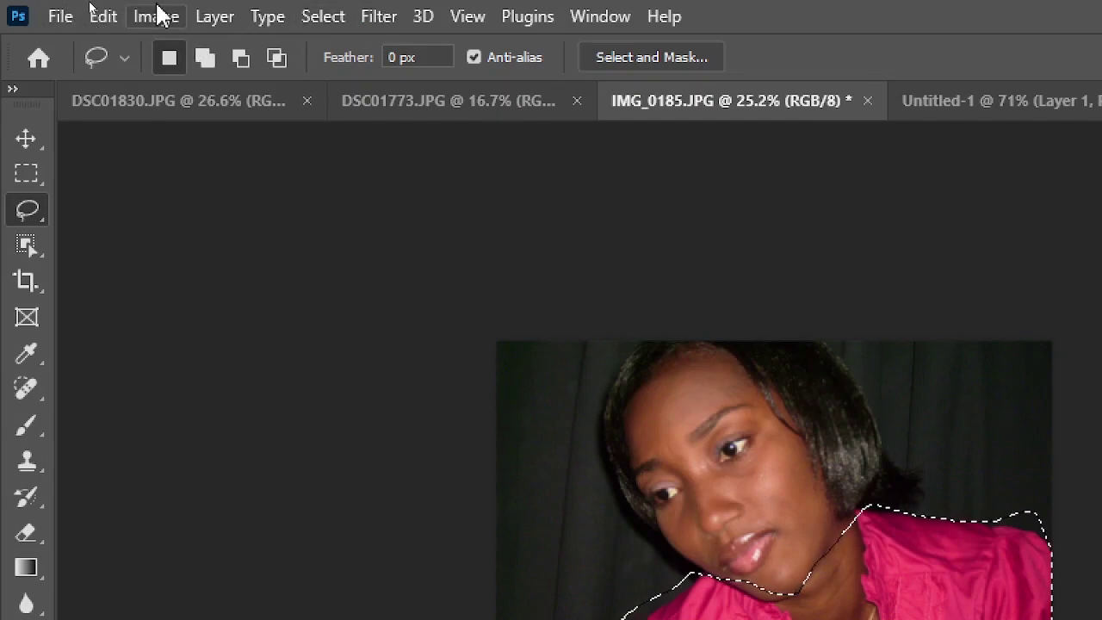
# Deselect the old shirt outline and lasso a new one enclosing the whole shirt to the right shoulder
pyautogui.click(231, 17)
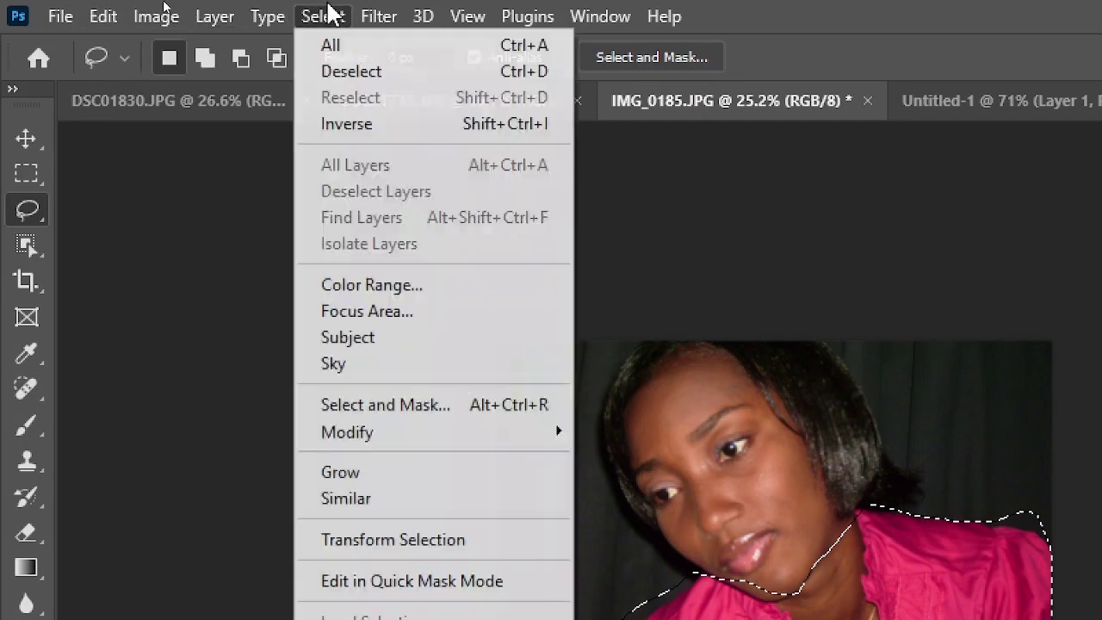
pyautogui.click(380, 73)
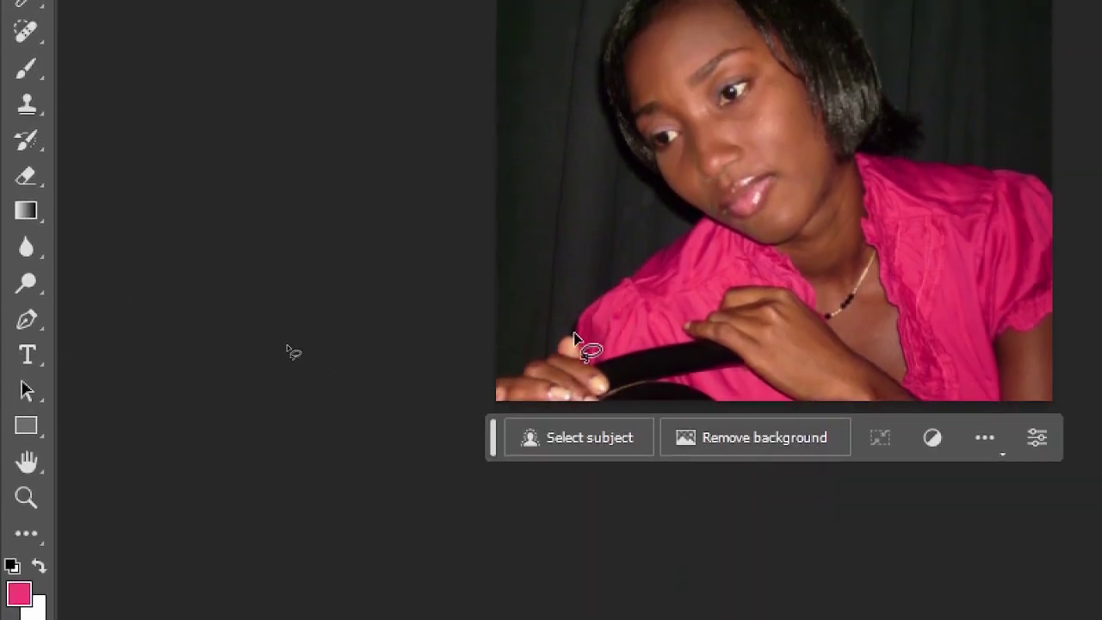
pyautogui.moveTo(568, 330)
pyautogui.mouseDown()
pyautogui.moveTo(697, 218)
pyautogui.moveTo(738, 216)
pyautogui.moveTo(790, 246)
pyautogui.moveTo(818, 283)
pyautogui.mouseUp()
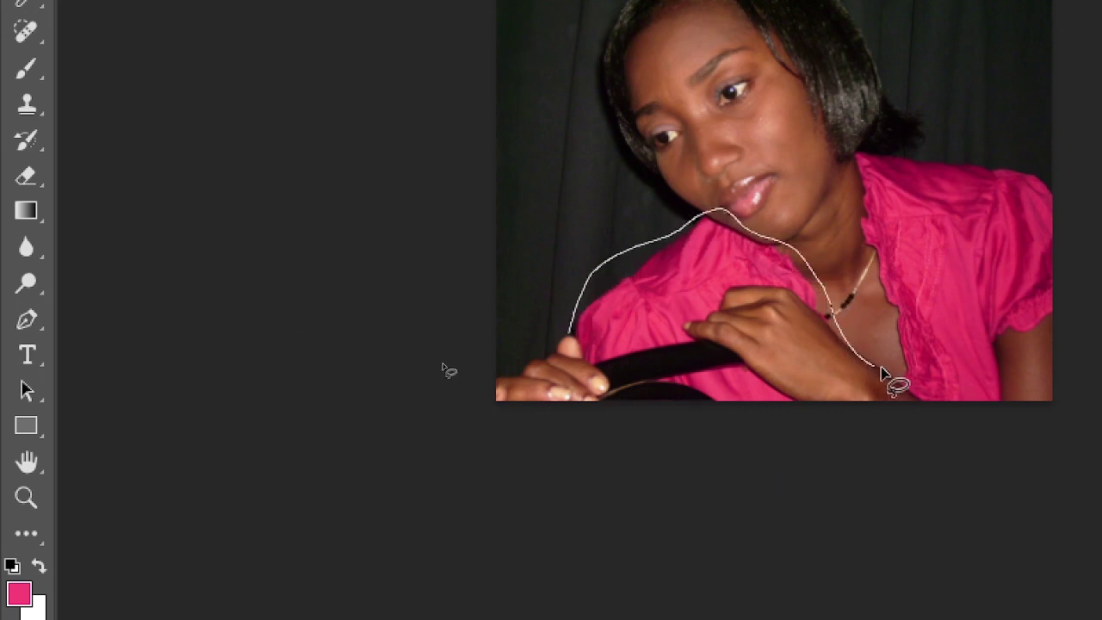
pyautogui.moveTo(901, 372)
pyautogui.mouseDown()
pyautogui.moveTo(856, 168)
pyautogui.moveTo(886, 143)
pyautogui.moveTo(967, 152)
pyautogui.moveTo(967, 301)
pyautogui.moveTo(955, 345)
pyautogui.moveTo(918, 362)
pyautogui.moveTo(895, 423)
pyautogui.moveTo(824, 436)
pyautogui.moveTo(651, 408)
pyautogui.moveTo(574, 417)
pyautogui.moveTo(474, 370)
pyautogui.moveTo(435, 322)
pyautogui.moveTo(454, 334)
pyautogui.mouseUp()
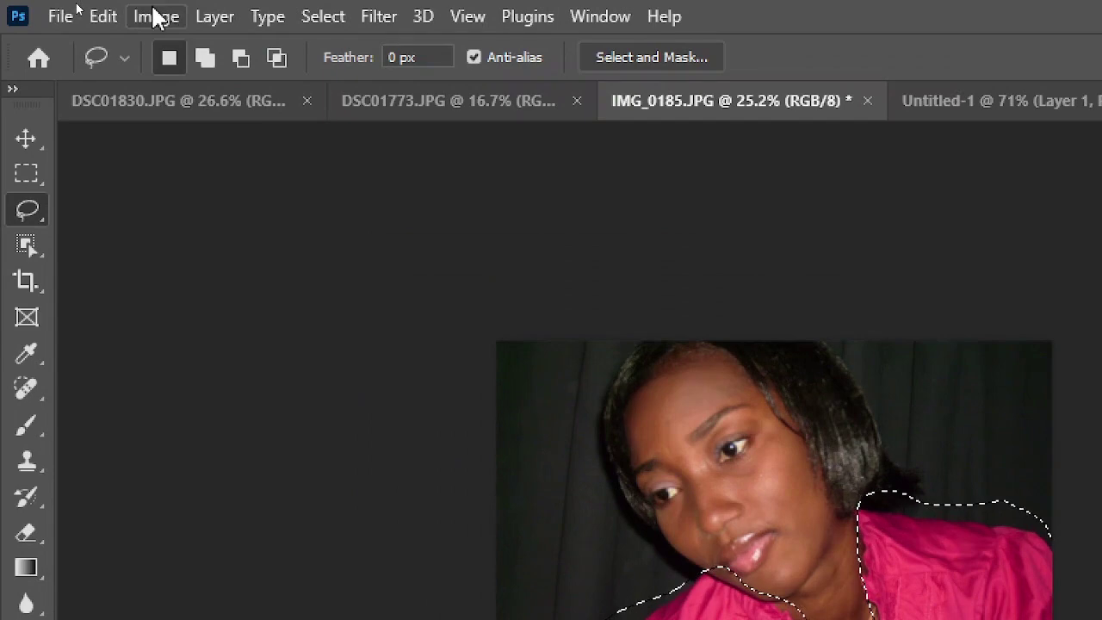
# Reopen Replace Color on the new selection, sample the shirt shades, and set Hue +132 for bright green
pyautogui.click(78, 8)
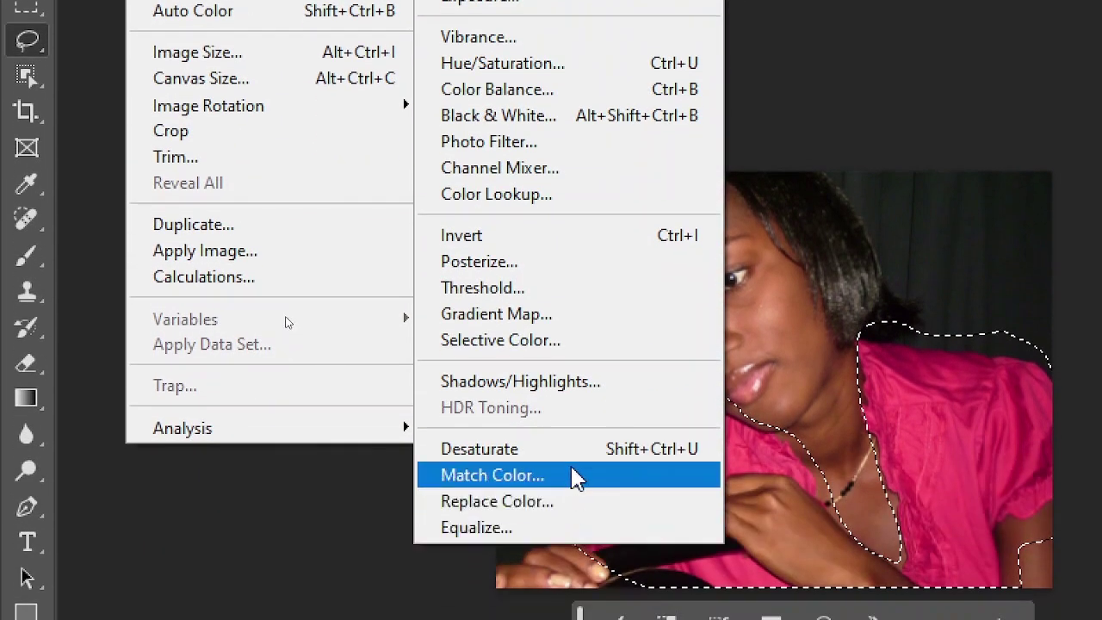
pyautogui.click(580, 506)
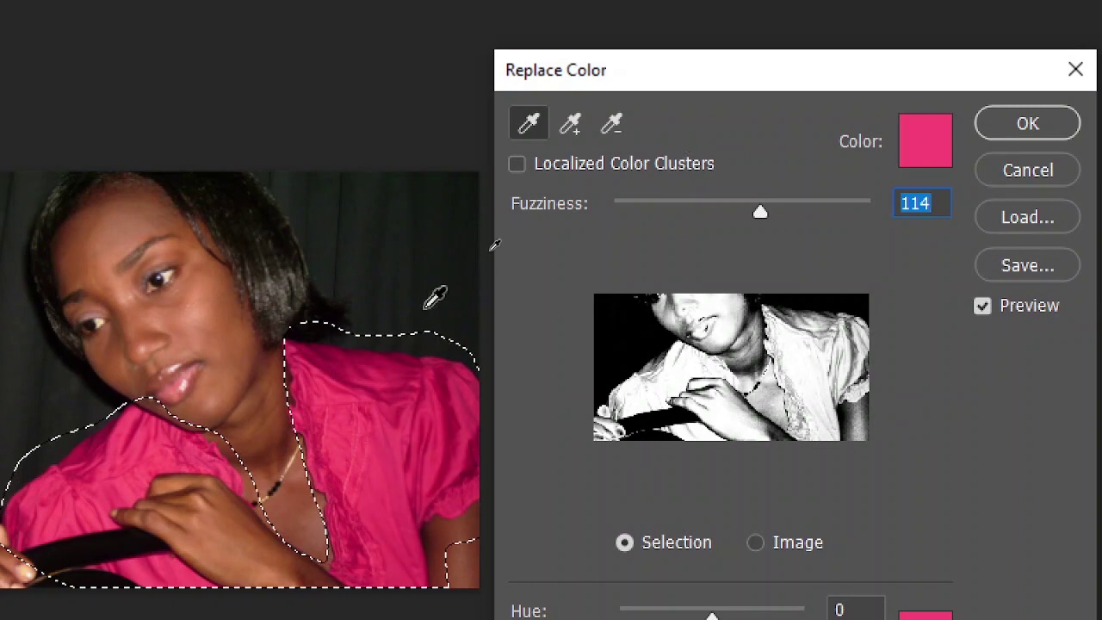
pyautogui.click(379, 452)
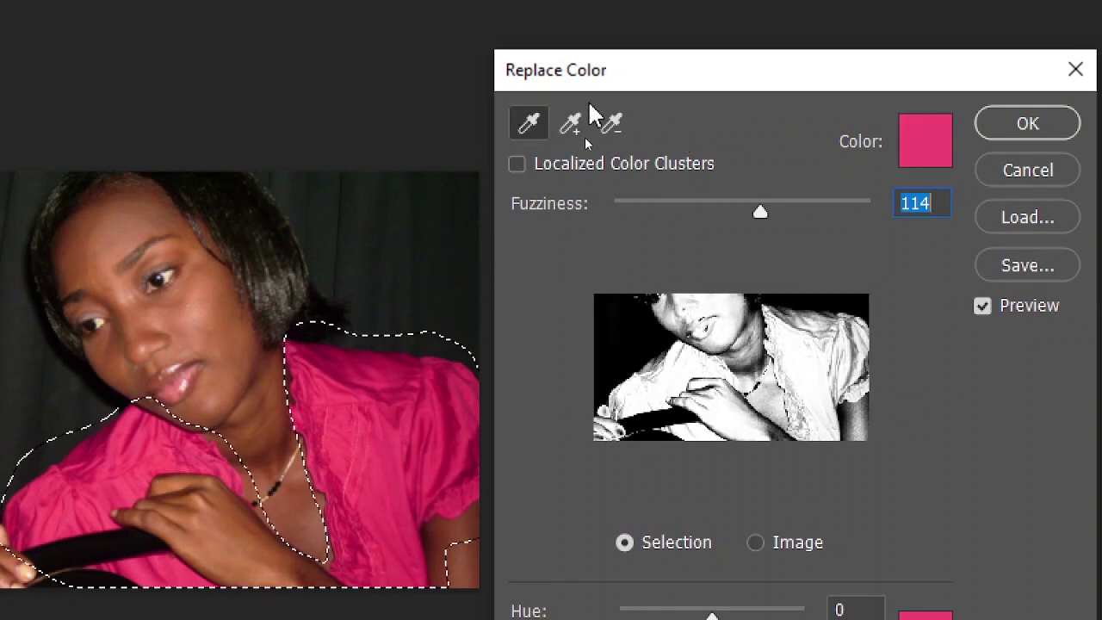
pyautogui.click(572, 124)
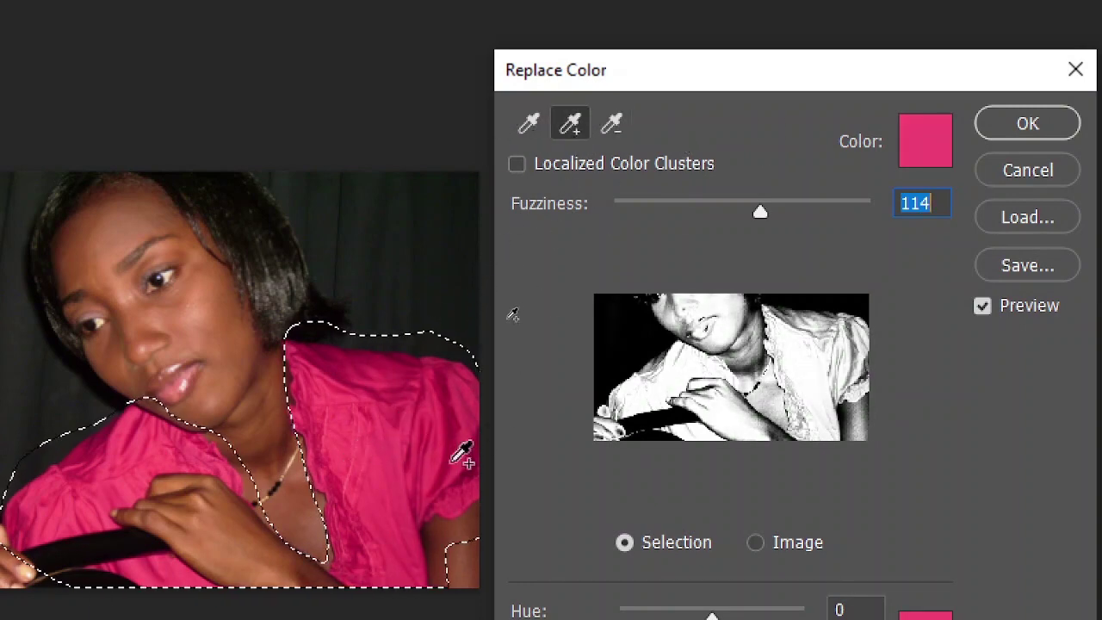
pyautogui.click(365, 473)
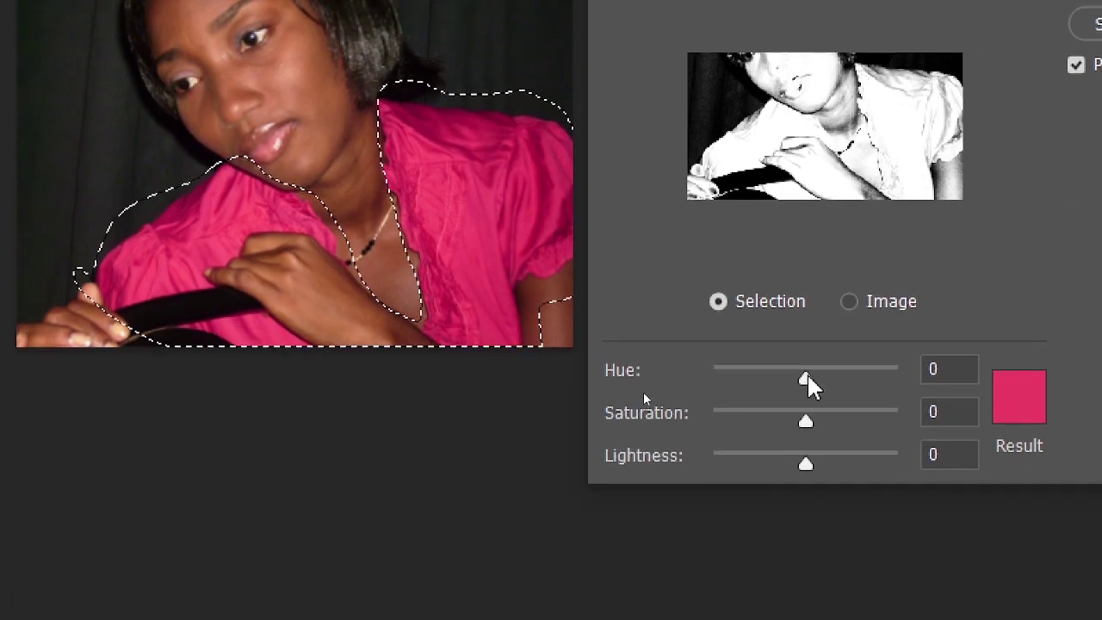
pyautogui.moveTo(804, 376)
pyautogui.mouseDown()
pyautogui.moveTo(754, 381)
pyautogui.moveTo(875, 382)
pyautogui.mouseUp()
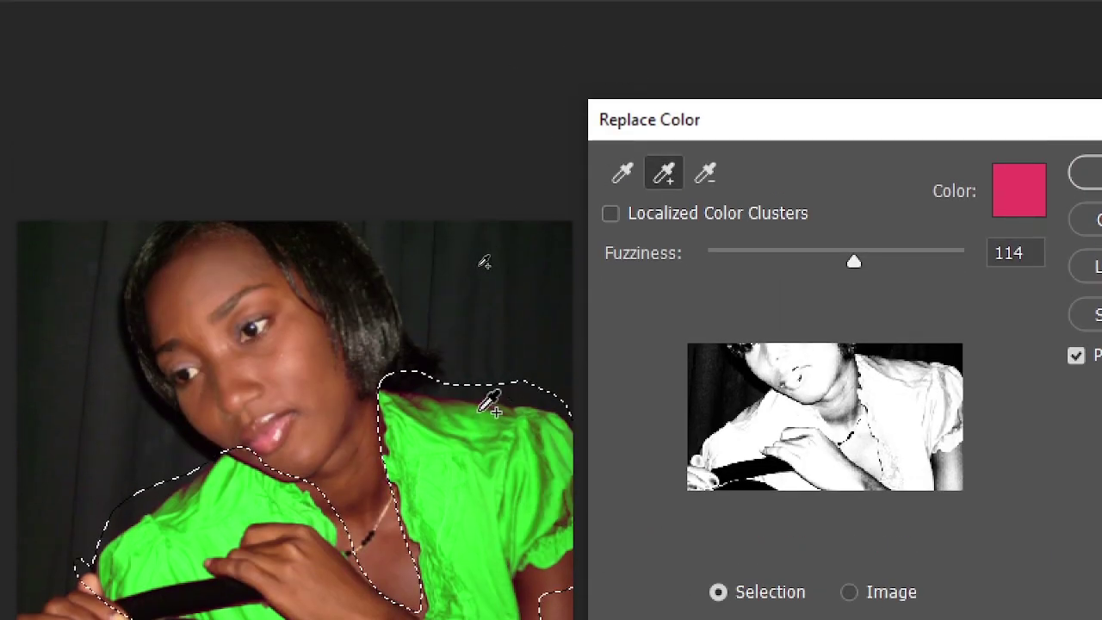
pyautogui.click(492, 405)
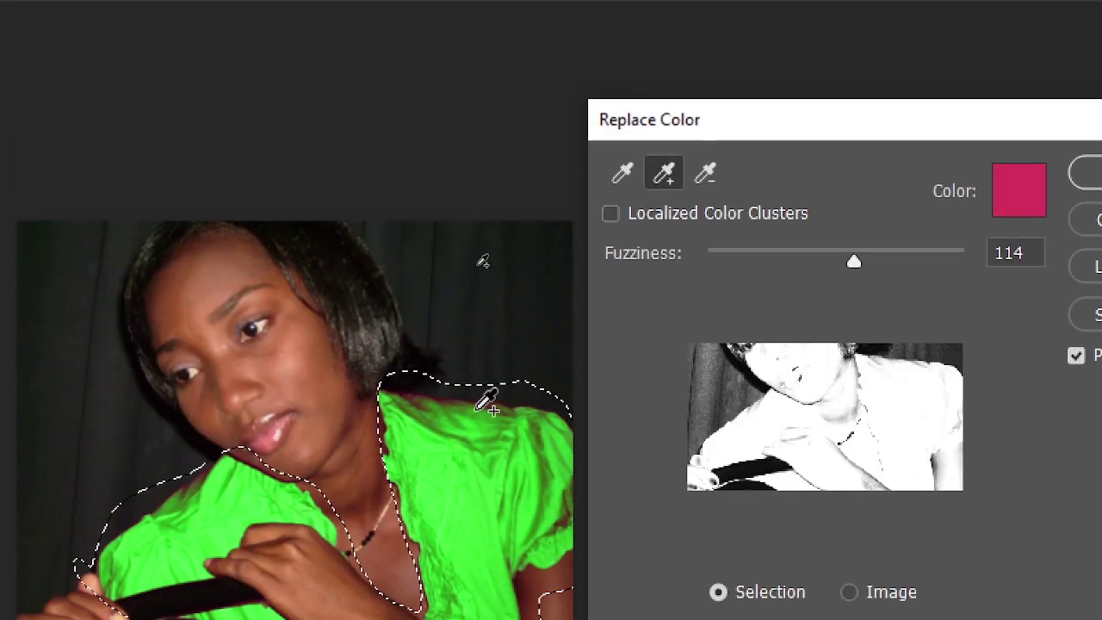
pyautogui.click(487, 401)
# Compare mask and image while trying Fuzziness 80, 144 and 149, then tightening it to 70
pyautogui.press('ctrl')
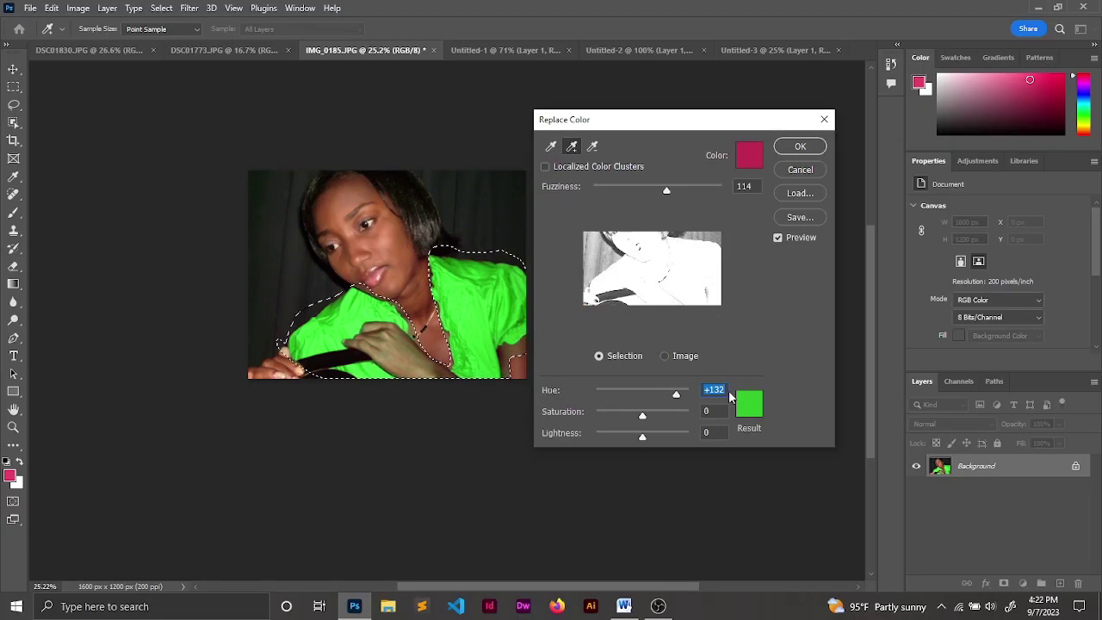
pyautogui.moveTo(667, 191); pyautogui.dragTo(645, 191)
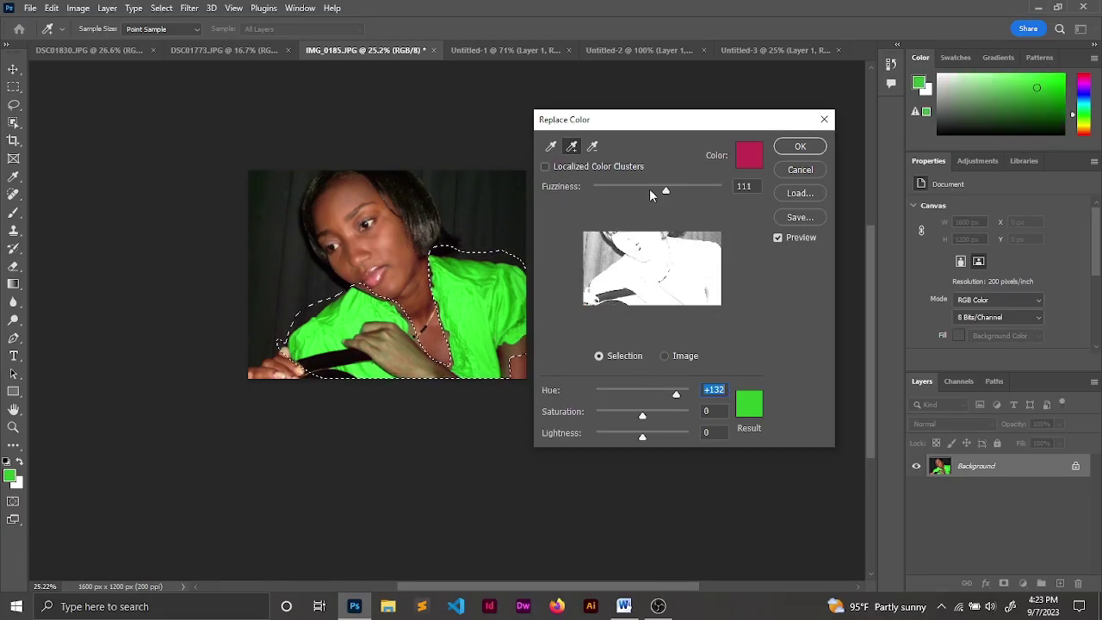
pyautogui.press('ctrl')
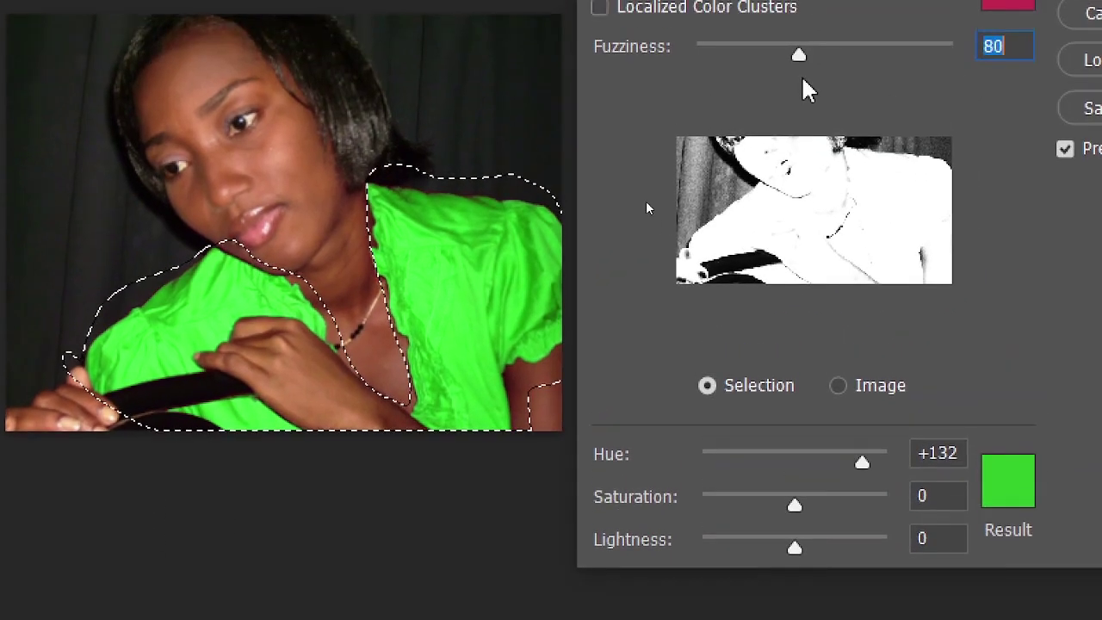
pyautogui.moveTo(799, 19); pyautogui.dragTo(882, 19)
pyautogui.moveTo(883, 77); pyautogui.dragTo(895, 77)
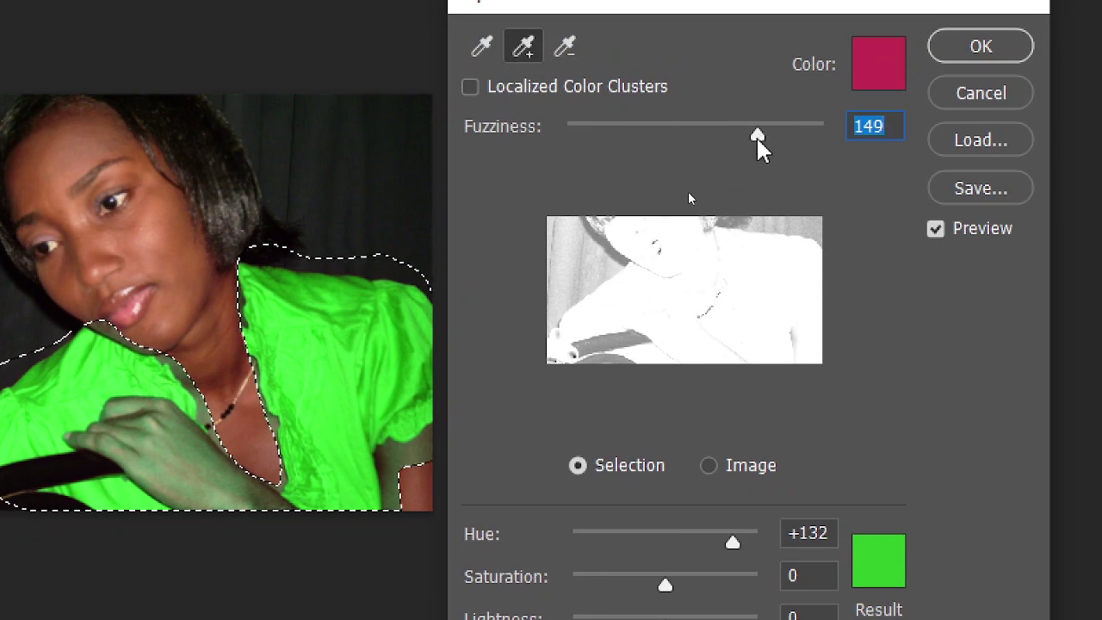
pyautogui.moveTo(758, 135); pyautogui.dragTo(655, 136)
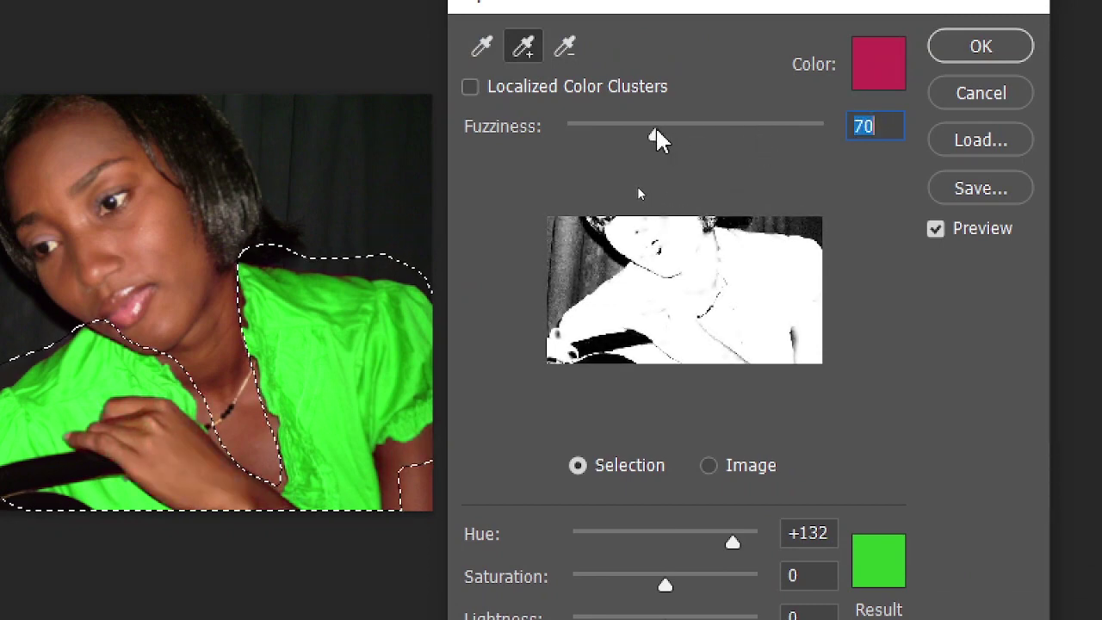
# Add the shirt's edge tones near the neck and shoulder to the sample at Hue +132
pyautogui.click(330, 276)
pyautogui.click(325, 274)
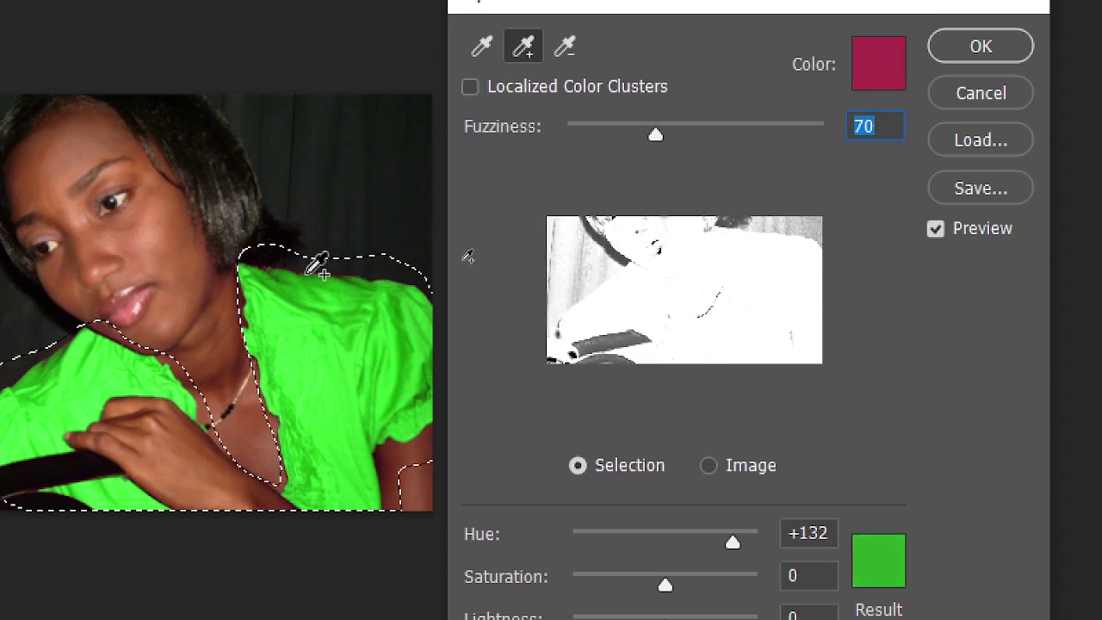
pyautogui.click(316, 272)
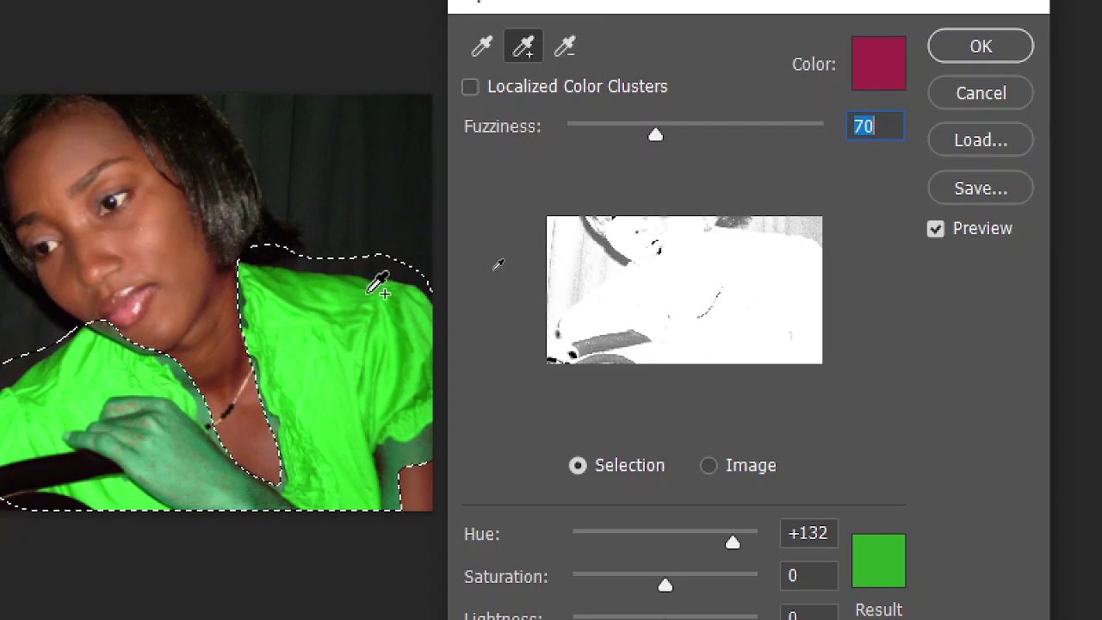
pyautogui.click(379, 288)
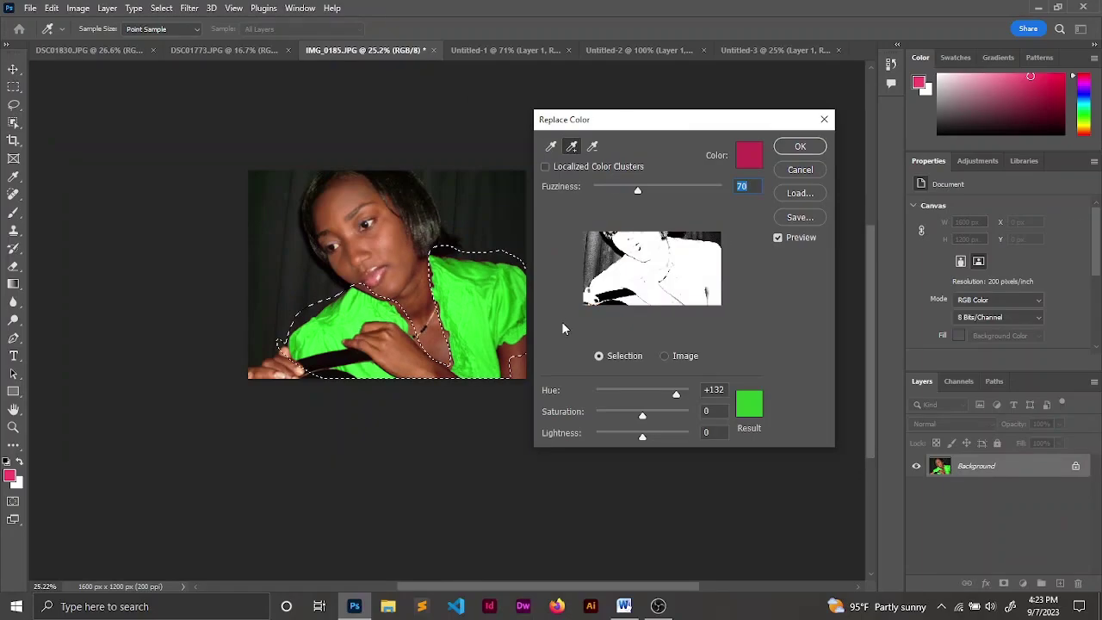
# Apply the green shirt recolour, deselect, and switch to the DSC01773.JPG beach photo
pyautogui.click(801, 146)
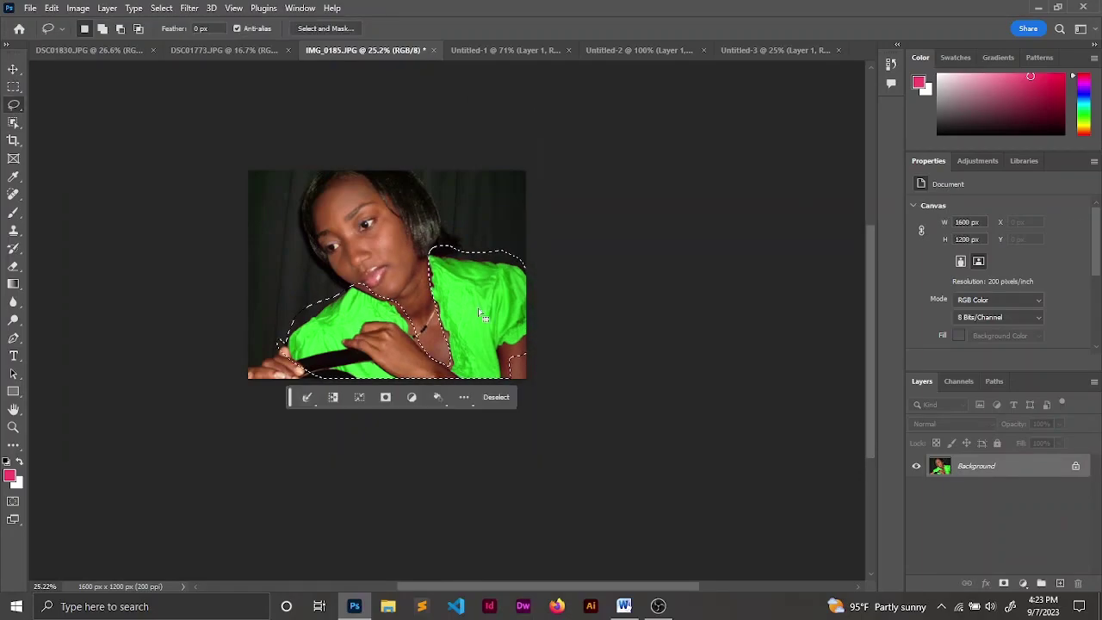
pyautogui.hotkey('ctrl', 'd')
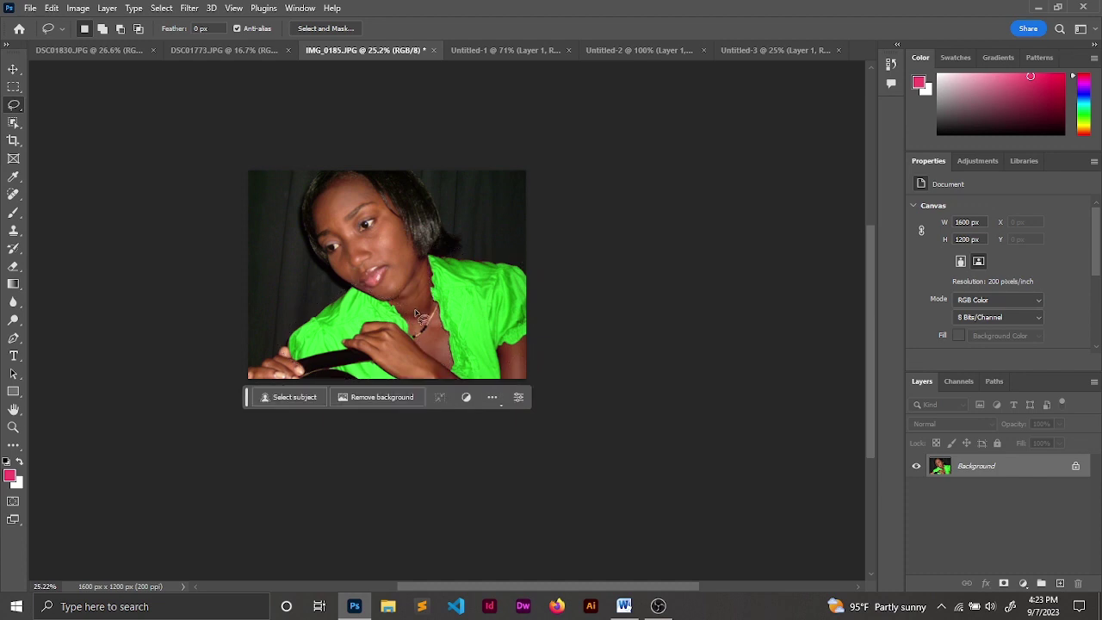
pyautogui.scroll(4, 416, 312)
pyautogui.scroll(-1, 415, 299)
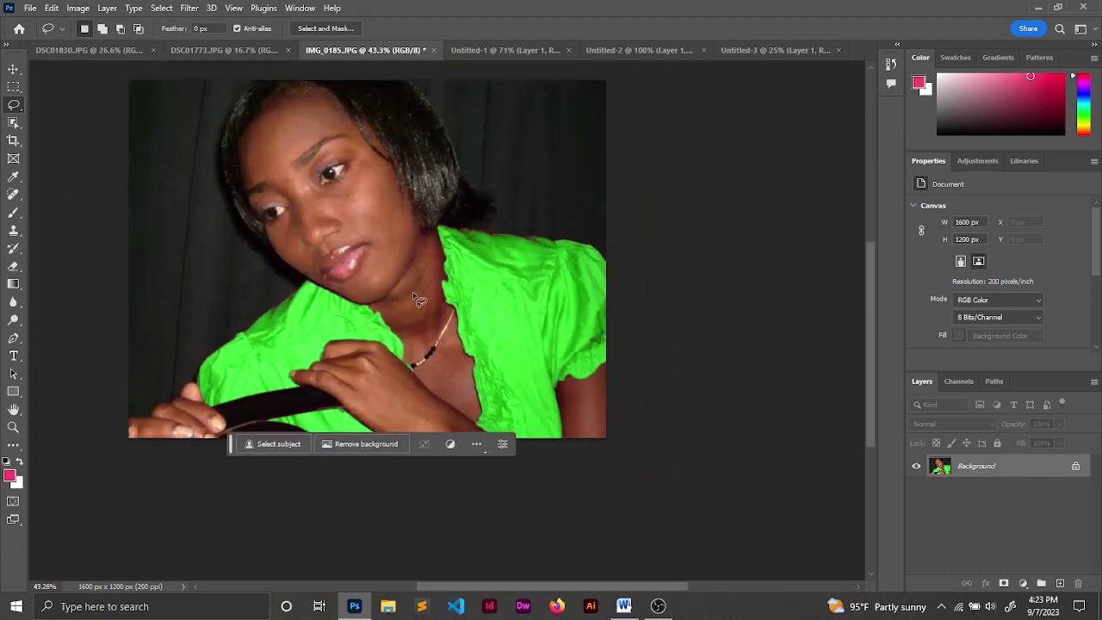
pyautogui.scroll(-2, 415, 299)
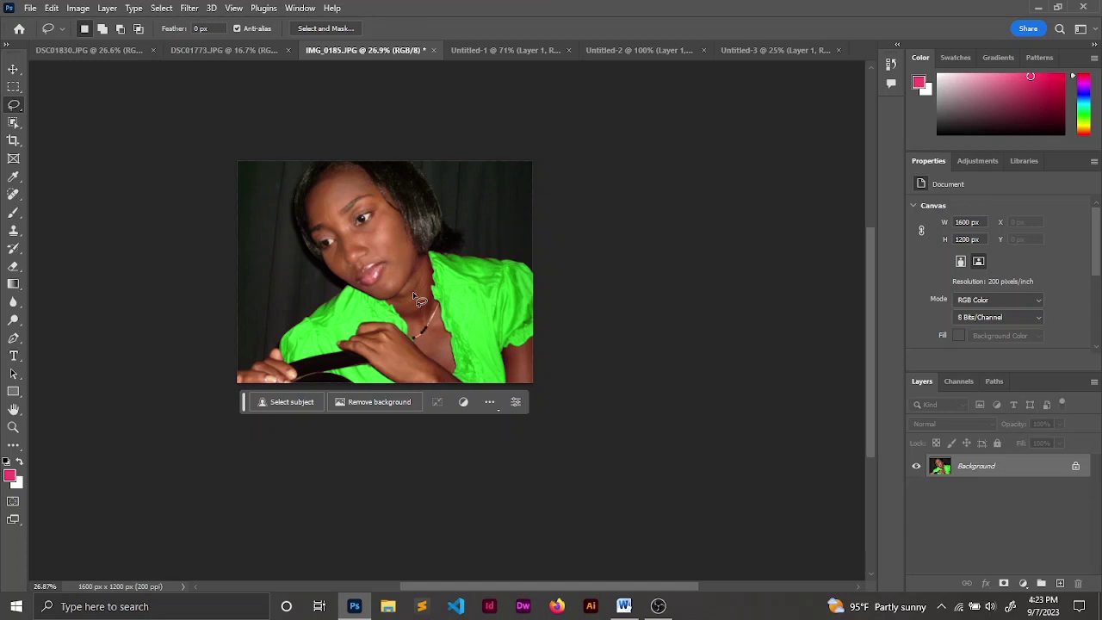
pyautogui.click(242, 49)
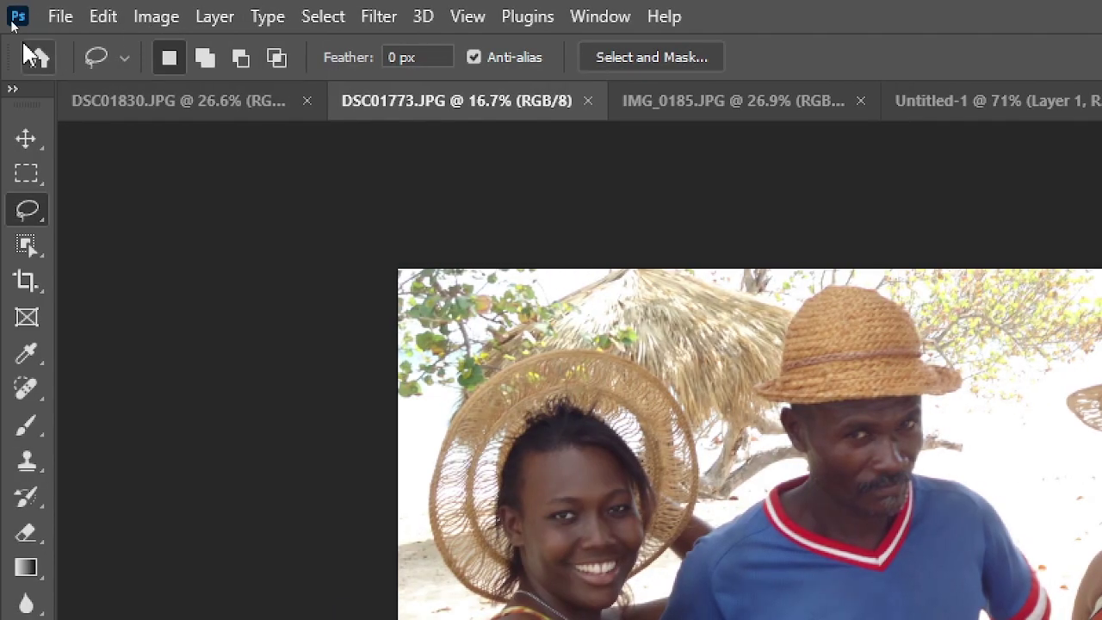
# Sample the man's blue shirt at several spots and recolour it red with Fuzziness 70, Hue +143
pyautogui.click(131, 15)
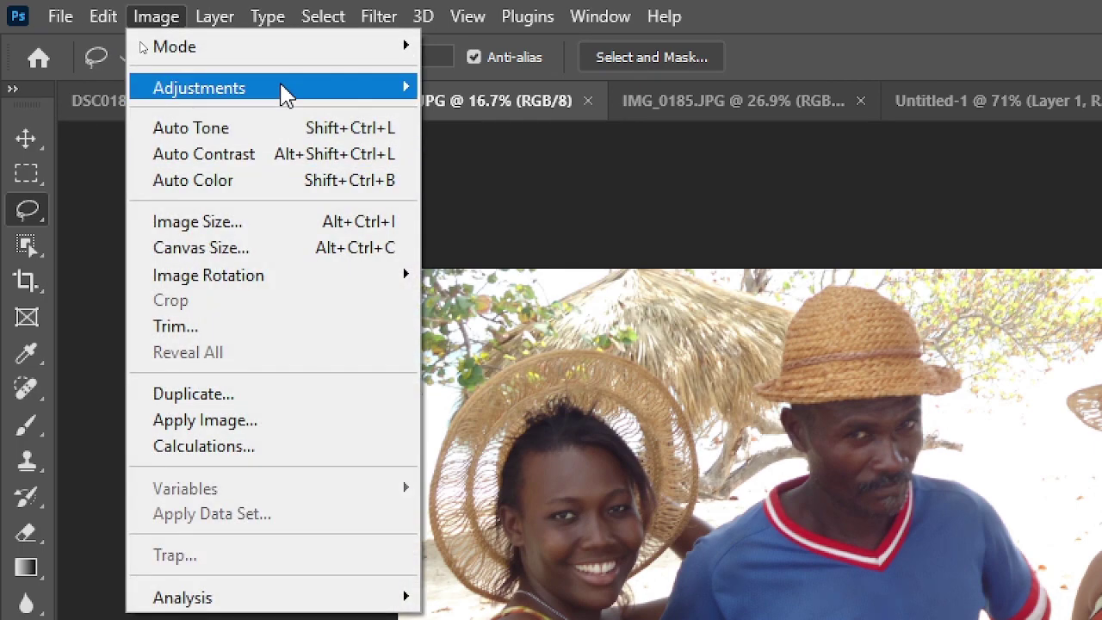
pyautogui.moveTo(258, 335)
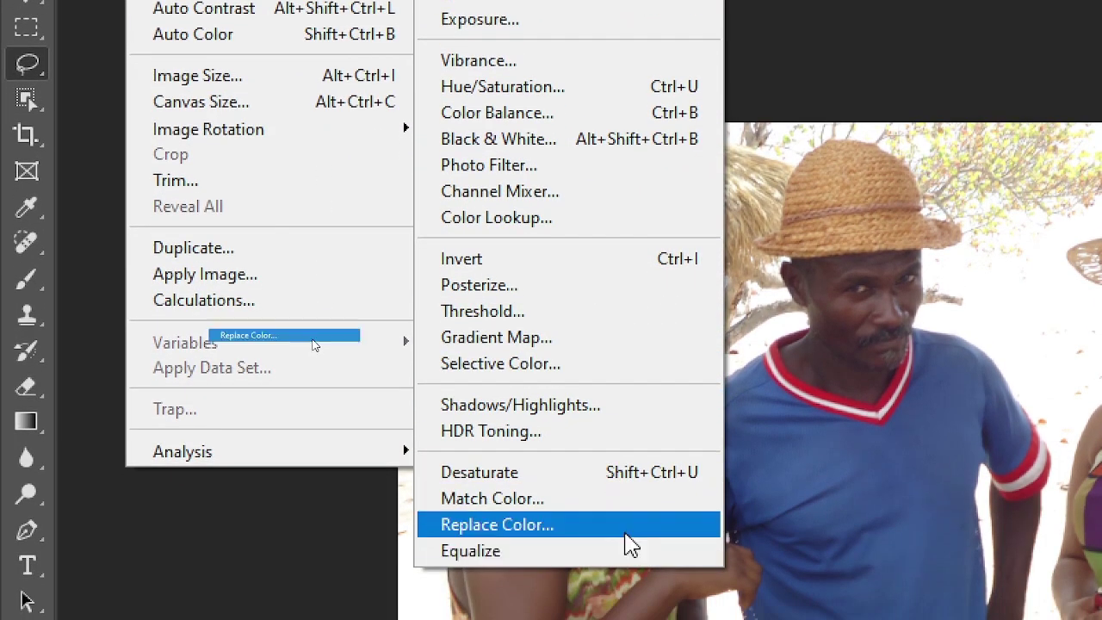
pyautogui.click(628, 525)
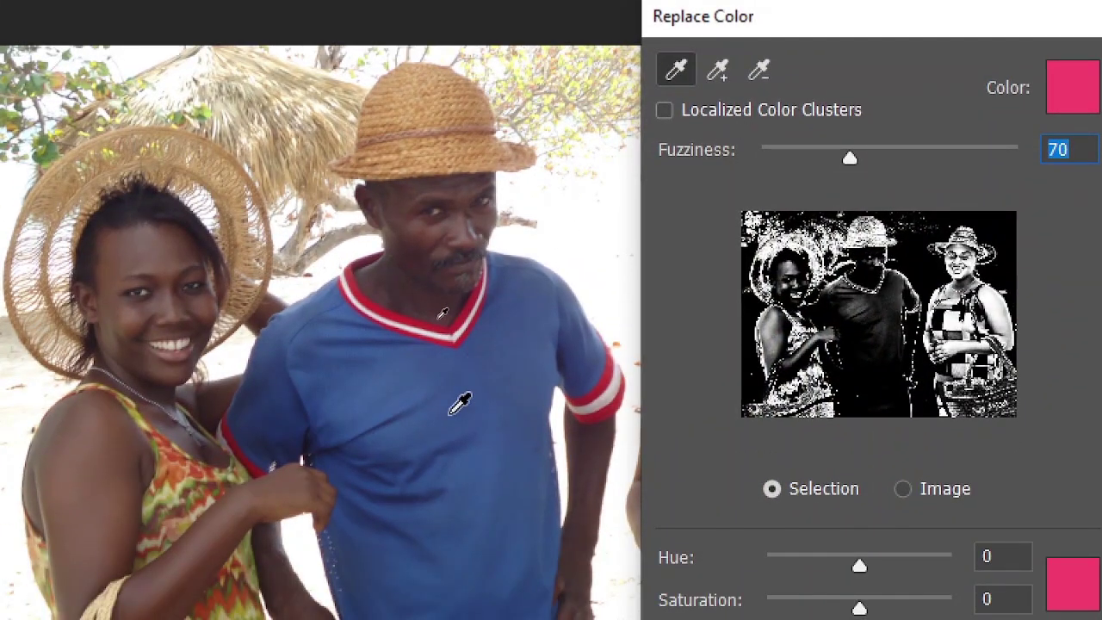
pyautogui.click(450, 415)
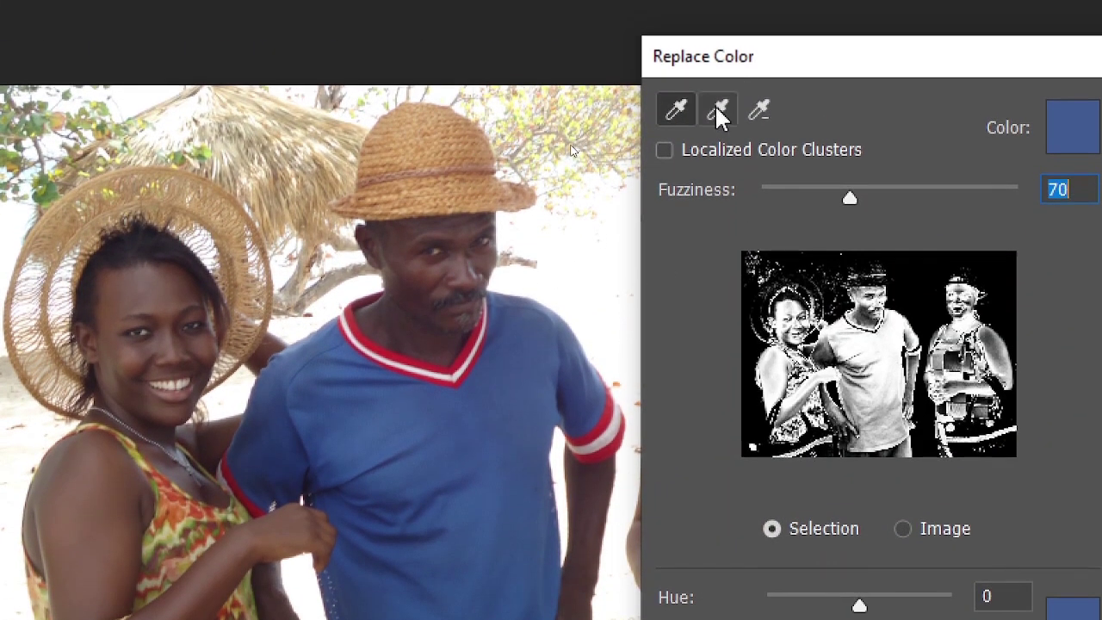
pyautogui.click(717, 109)
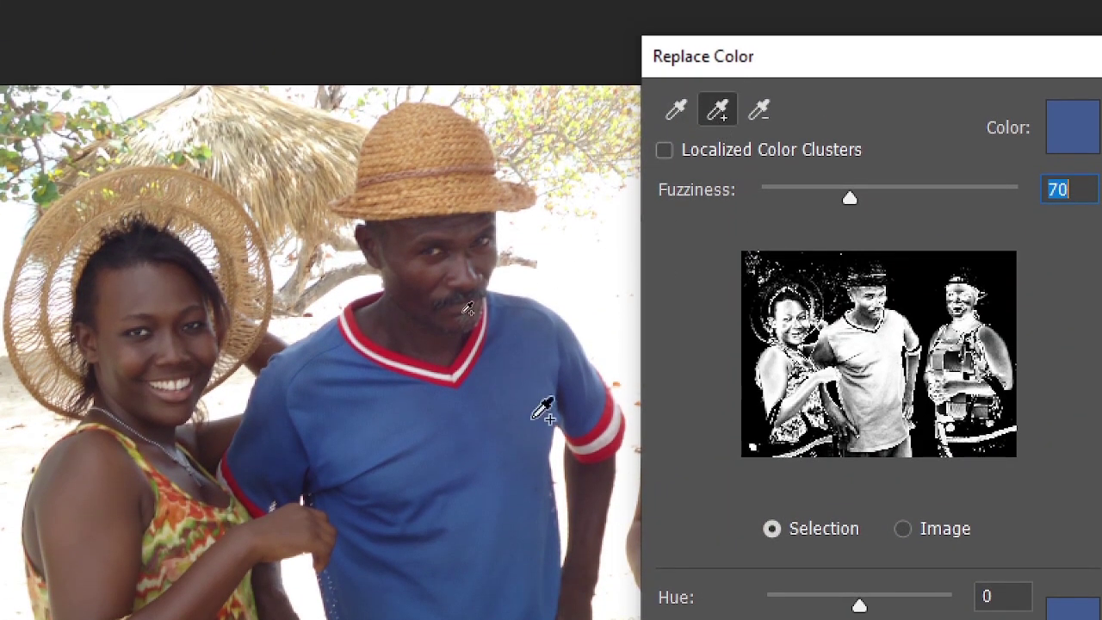
pyautogui.click(506, 482)
pyautogui.click(401, 435)
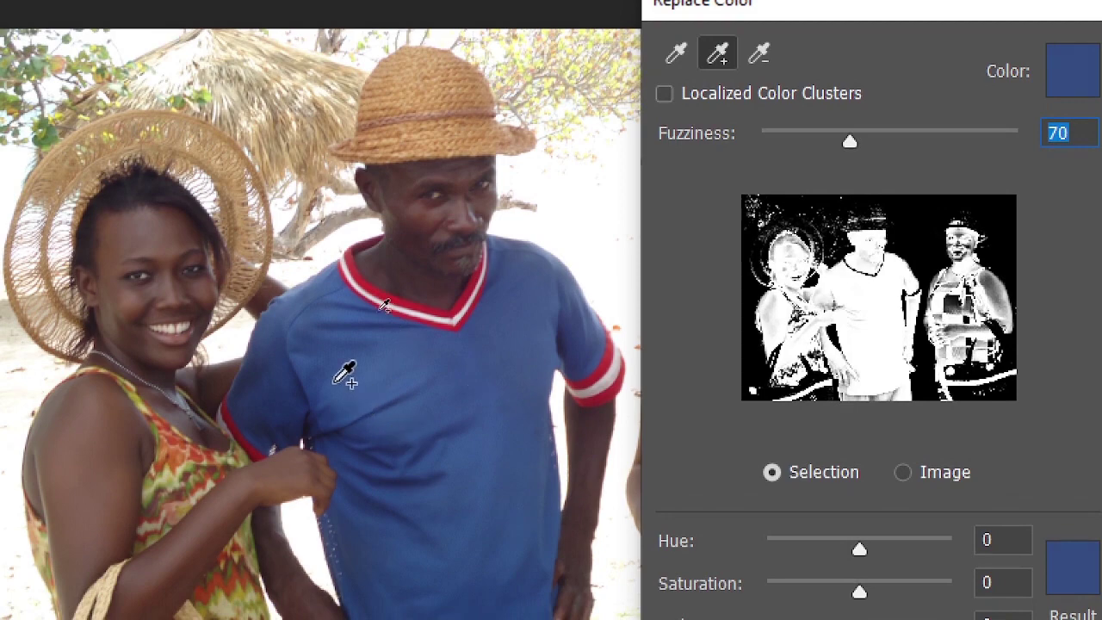
pyautogui.click(260, 403)
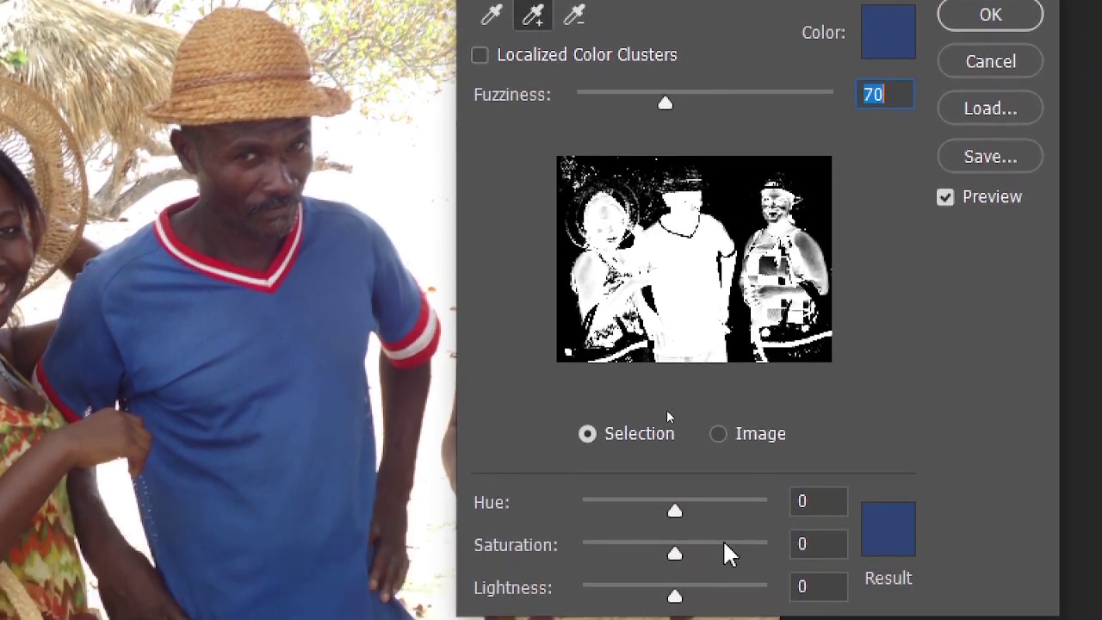
pyautogui.moveTo(677, 510); pyautogui.dragTo(751, 510)
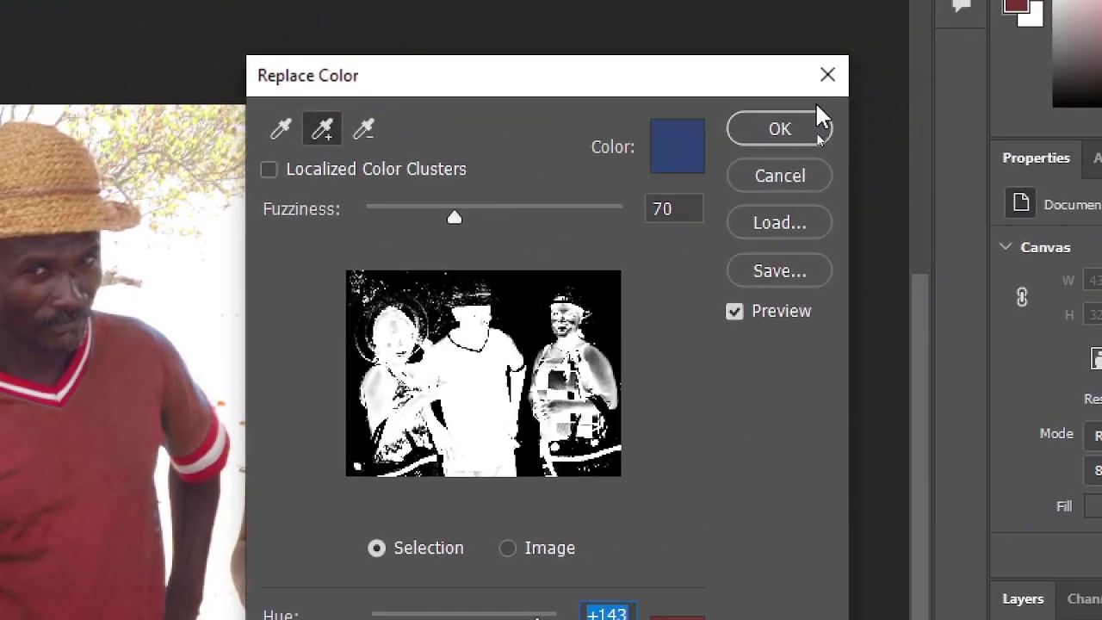
pyautogui.click(794, 132)
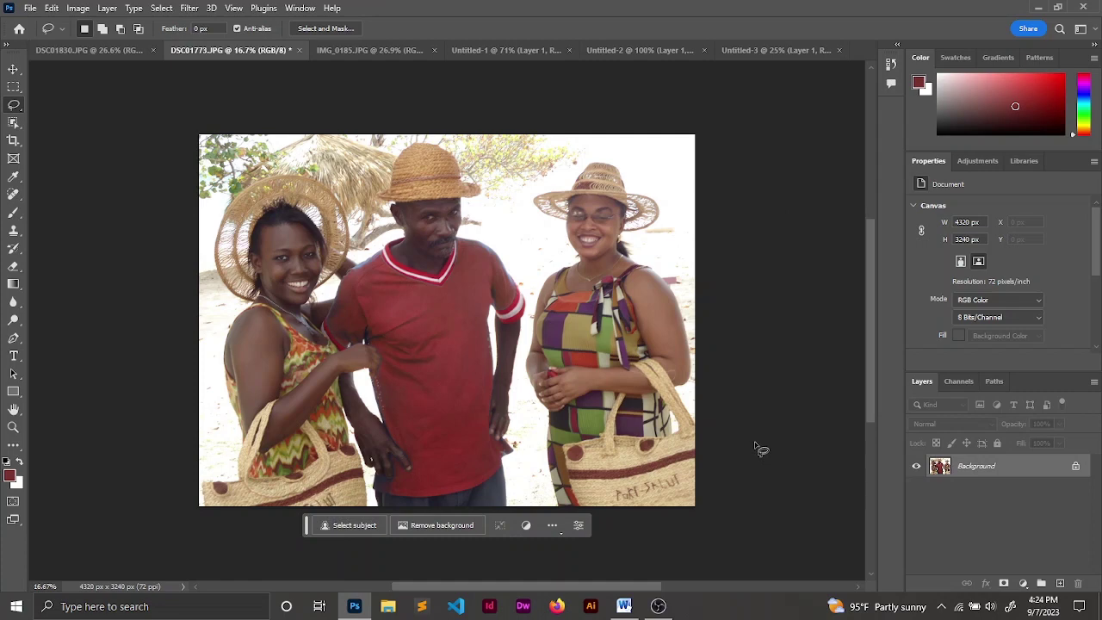
# Flip through DSC01830, DSC01773 and IMG_0185, ending on the Untitled-1 fruit image
pyautogui.click(93, 50)
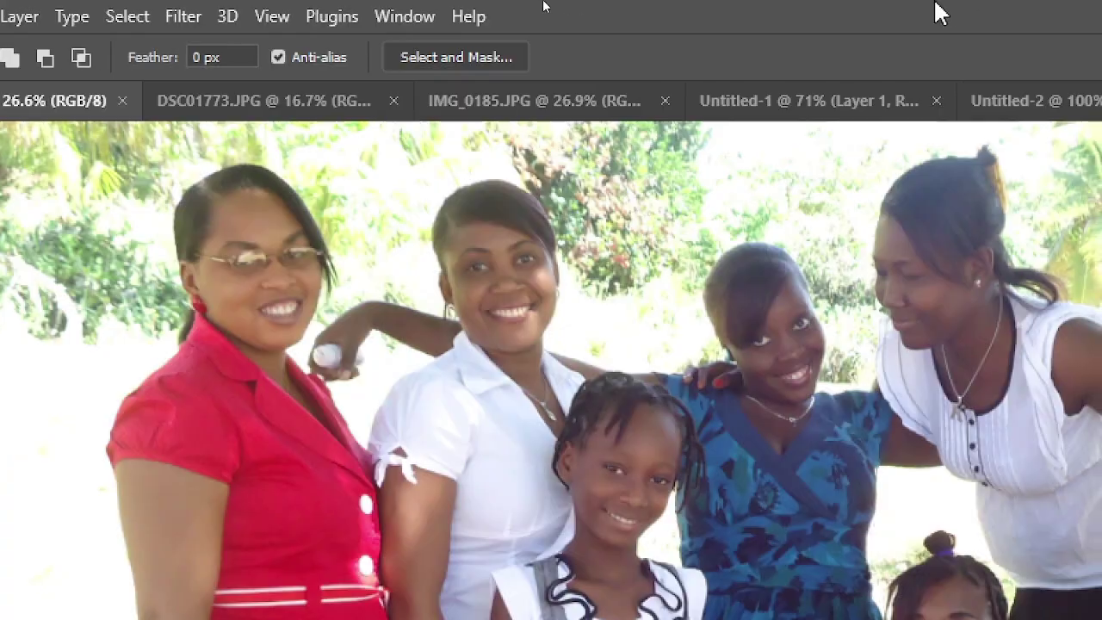
pyautogui.click(221, 101)
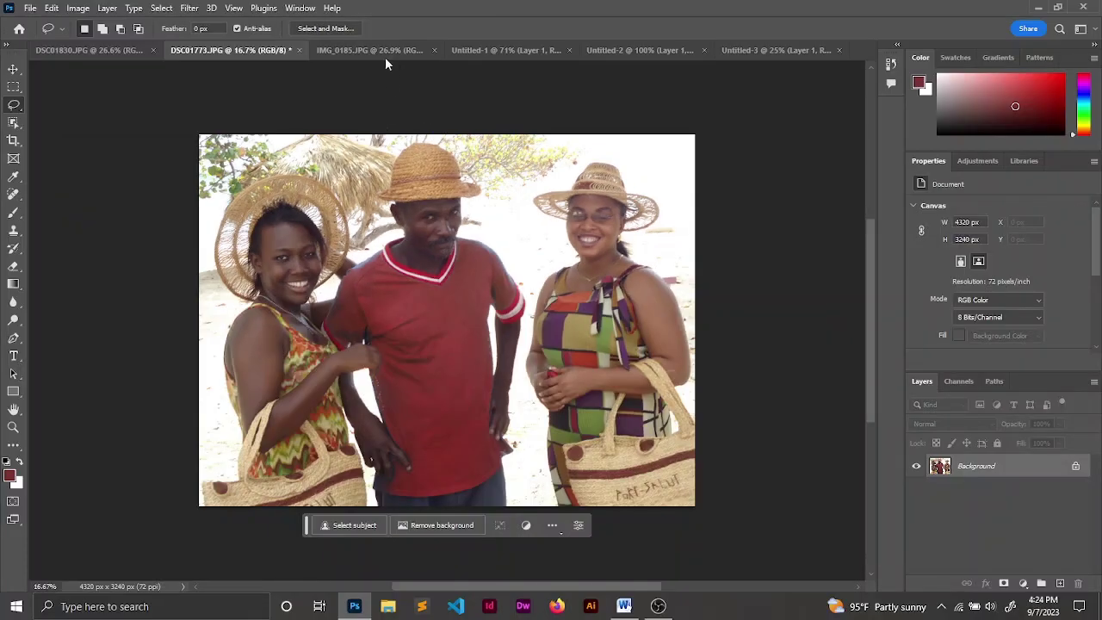
pyautogui.click(386, 51)
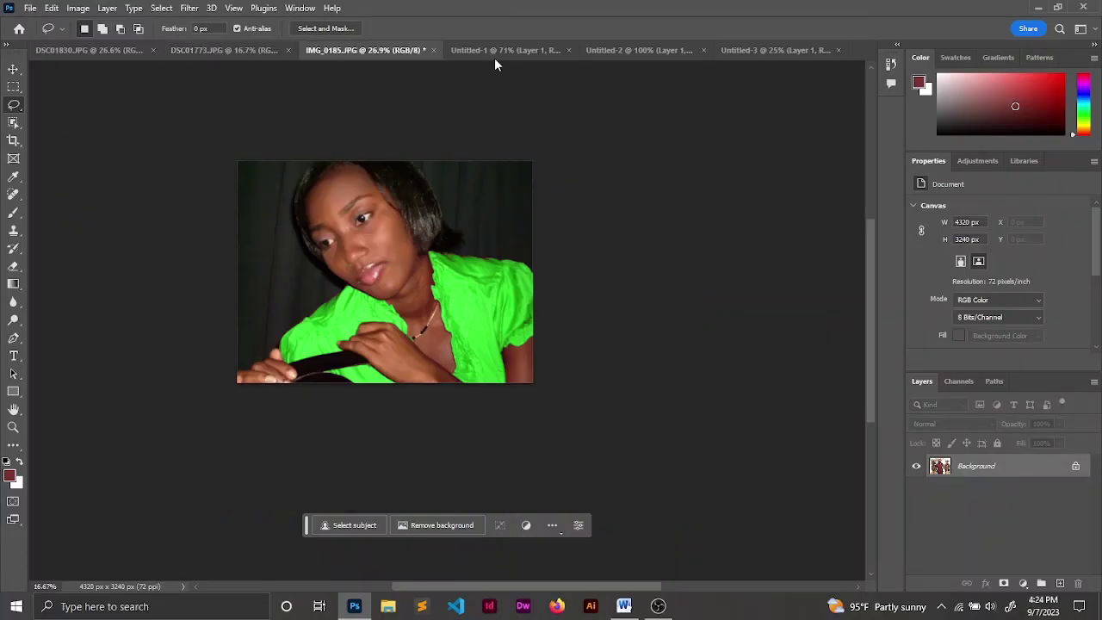
pyautogui.click(491, 50)
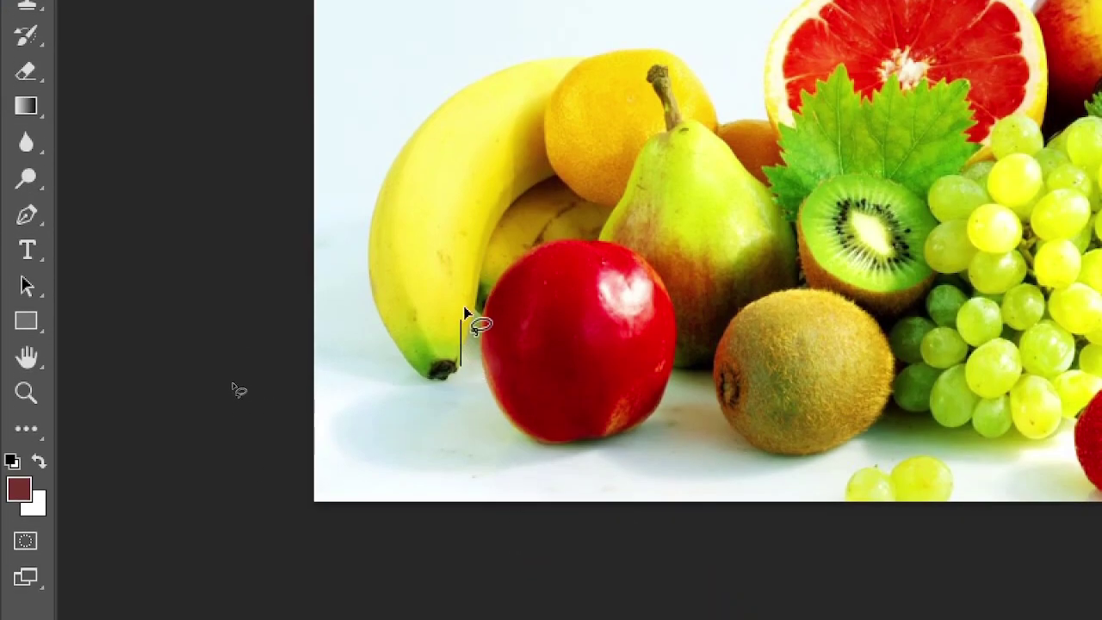
# Outline the left-side banana with the Magnetic Lasso, closing the selection back at its tip
pyautogui.moveTo(465, 313); pyautogui.dragTo(490, 231)
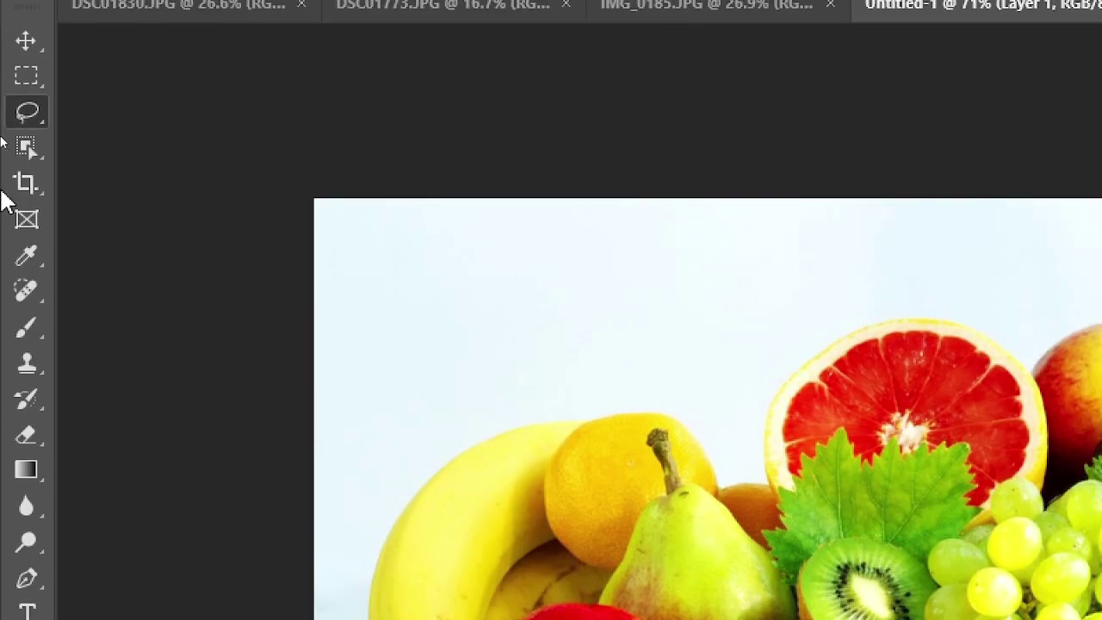
pyautogui.rightClick(24, 112)
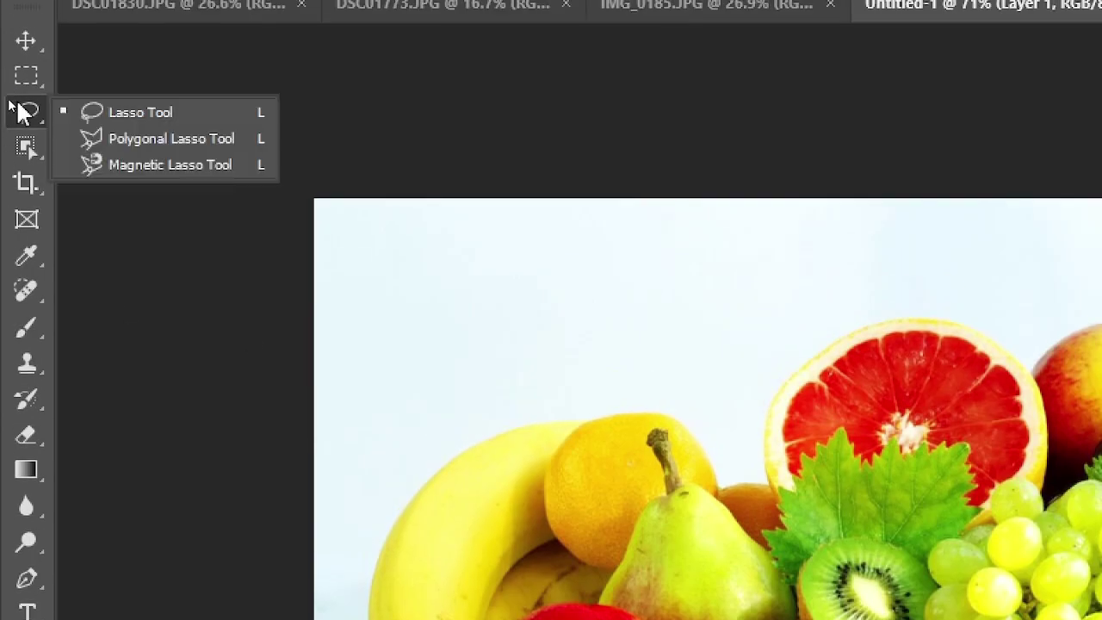
pyautogui.click(150, 164)
pyautogui.click(458, 422)
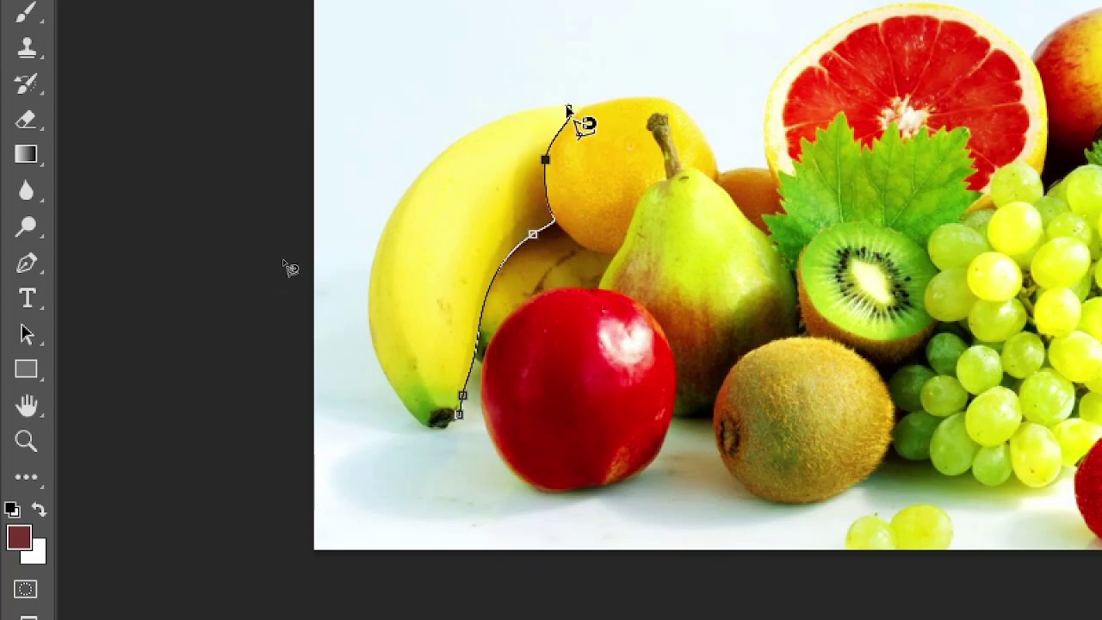
pyautogui.click(568, 104)
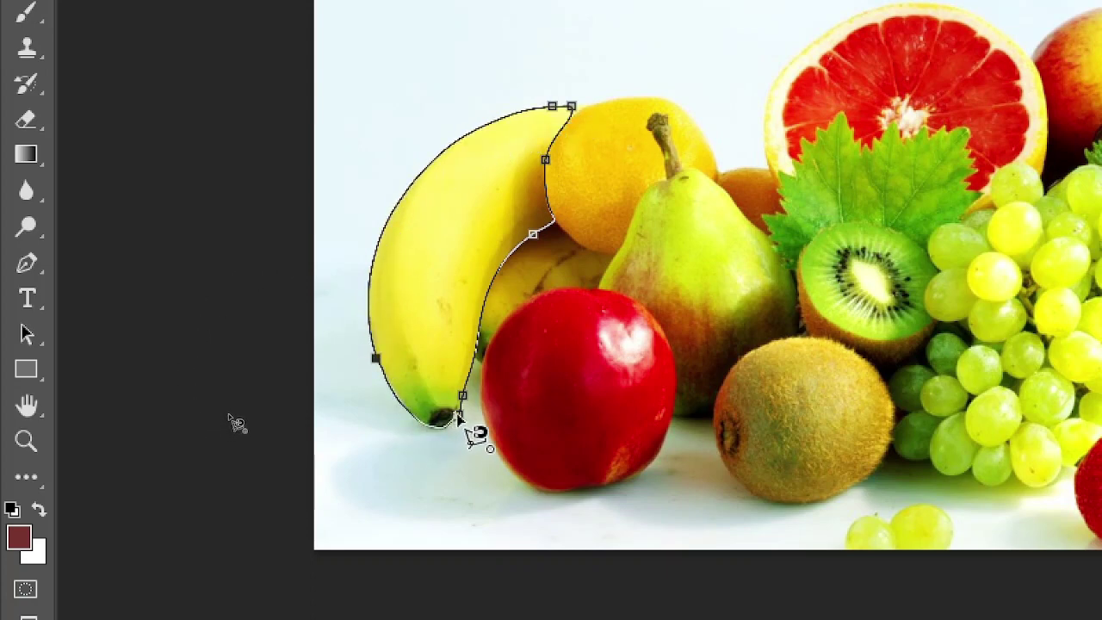
pyautogui.click(457, 416)
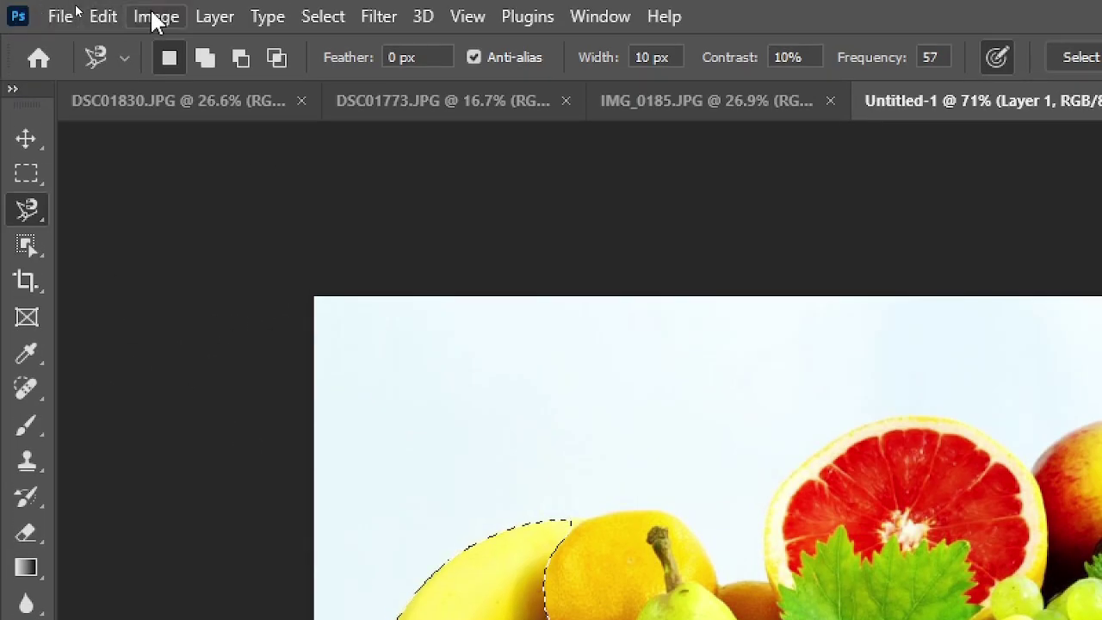
# Open Image > Adjustments > Replace Color for the banana, after backing out of Match Color
pyautogui.click(155, 17)
pyautogui.moveTo(199, 88)
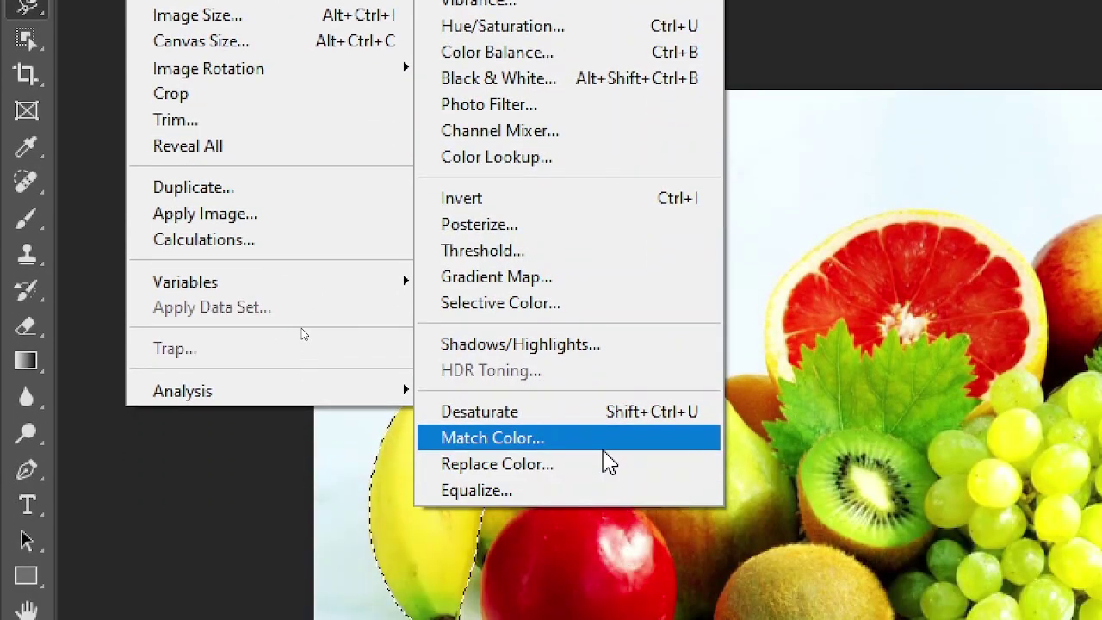
pyautogui.click(603, 438)
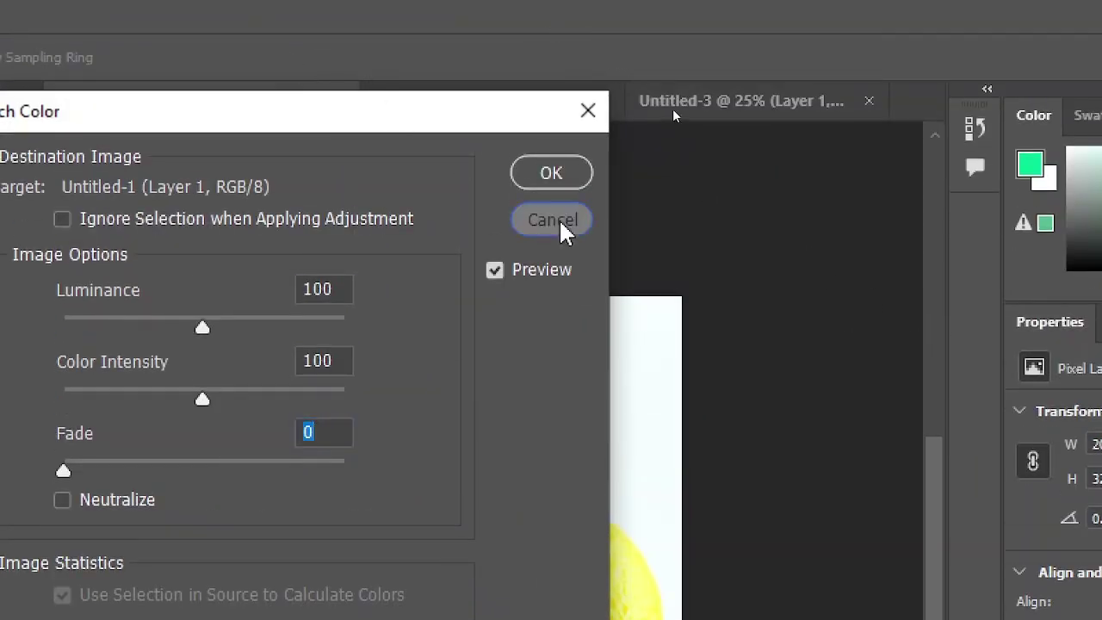
pyautogui.click(562, 228)
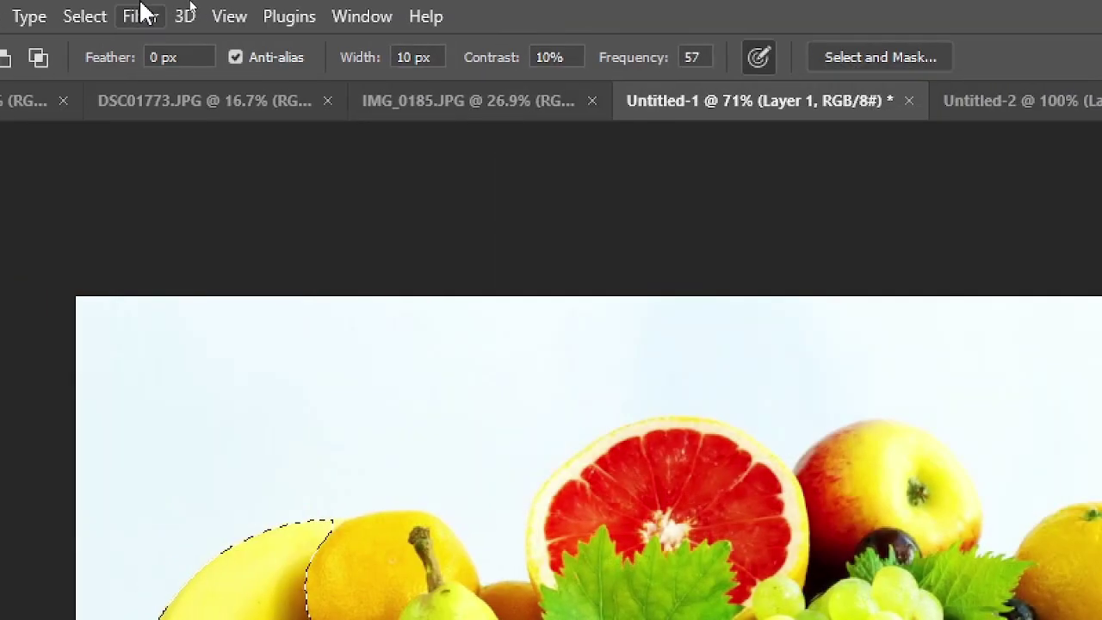
pyautogui.click(140, 17)
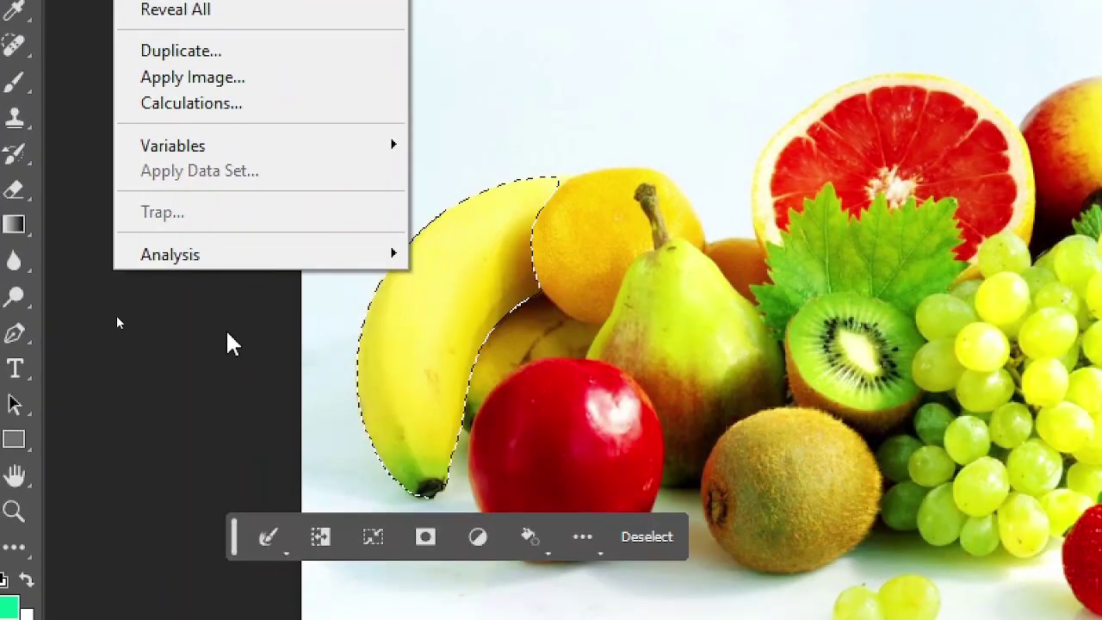
pyautogui.moveTo(187, 88)
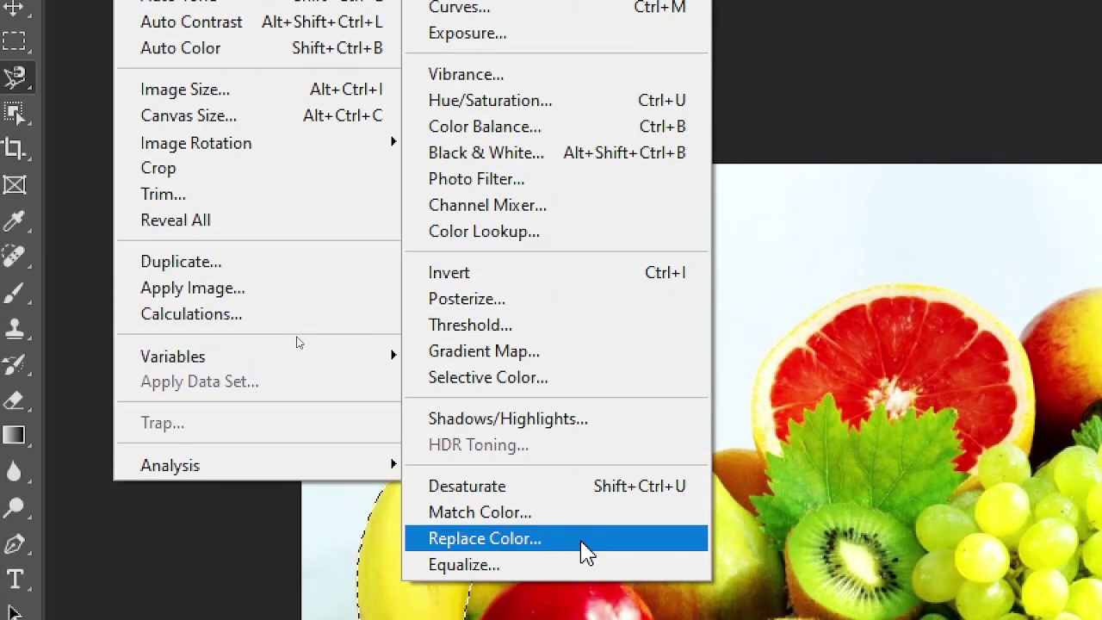
pyautogui.click(586, 541)
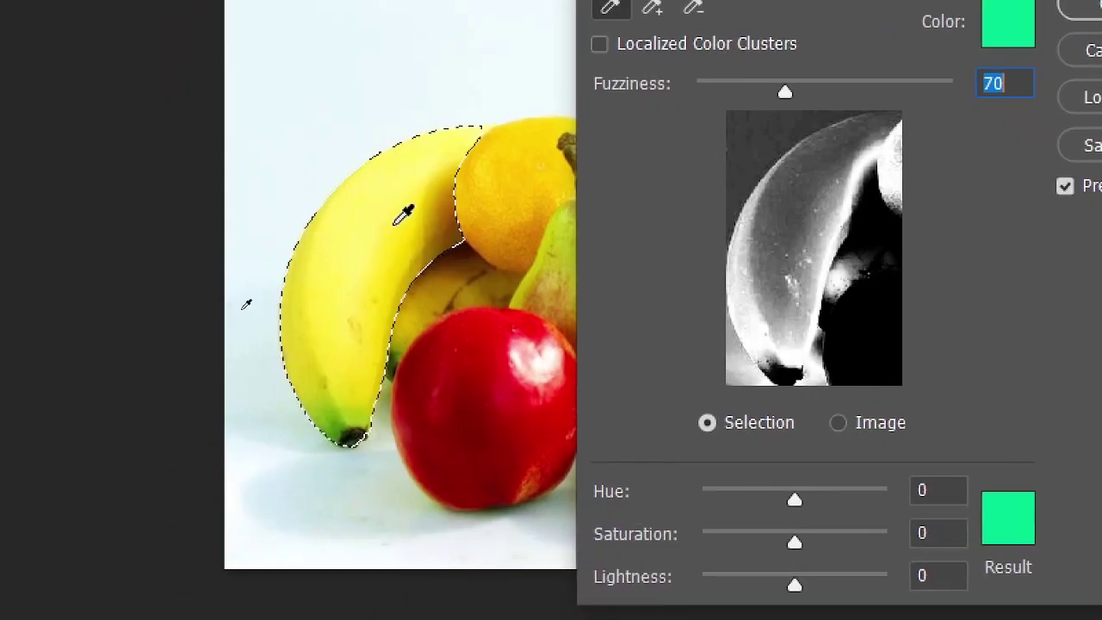
# Sample the banana's yellow, add and subtract shades, and nudge Fuzziness to about 66
pyautogui.click(396, 222)
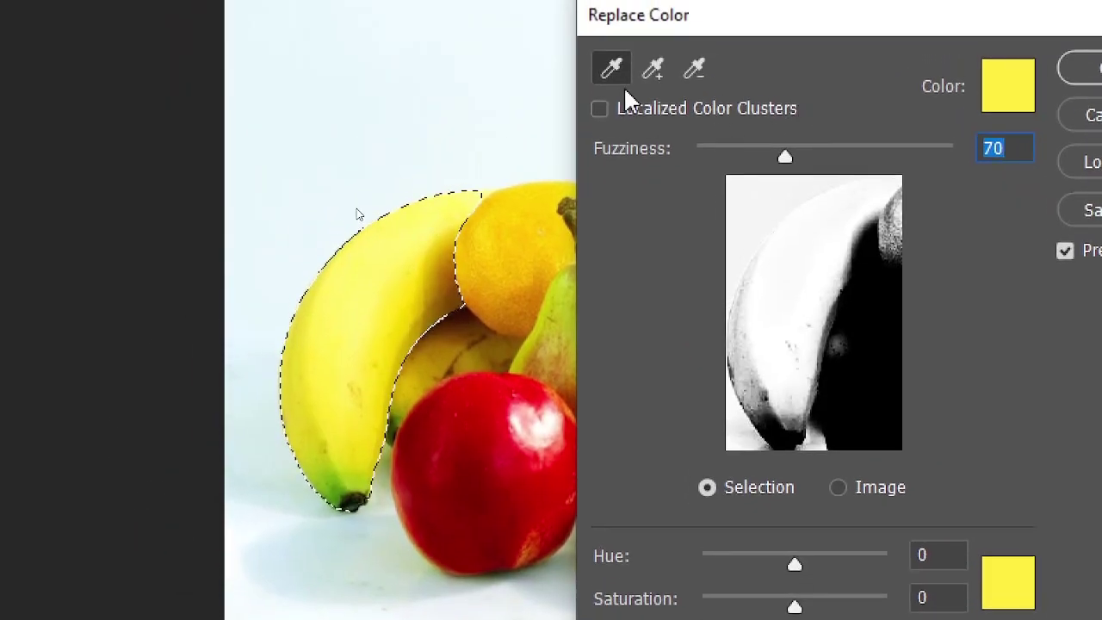
pyautogui.moveTo(366, 286)
pyautogui.mouseDown()
pyautogui.moveTo(307, 374)
pyautogui.moveTo(295, 413)
pyautogui.moveTo(303, 470)
pyautogui.mouseUp()
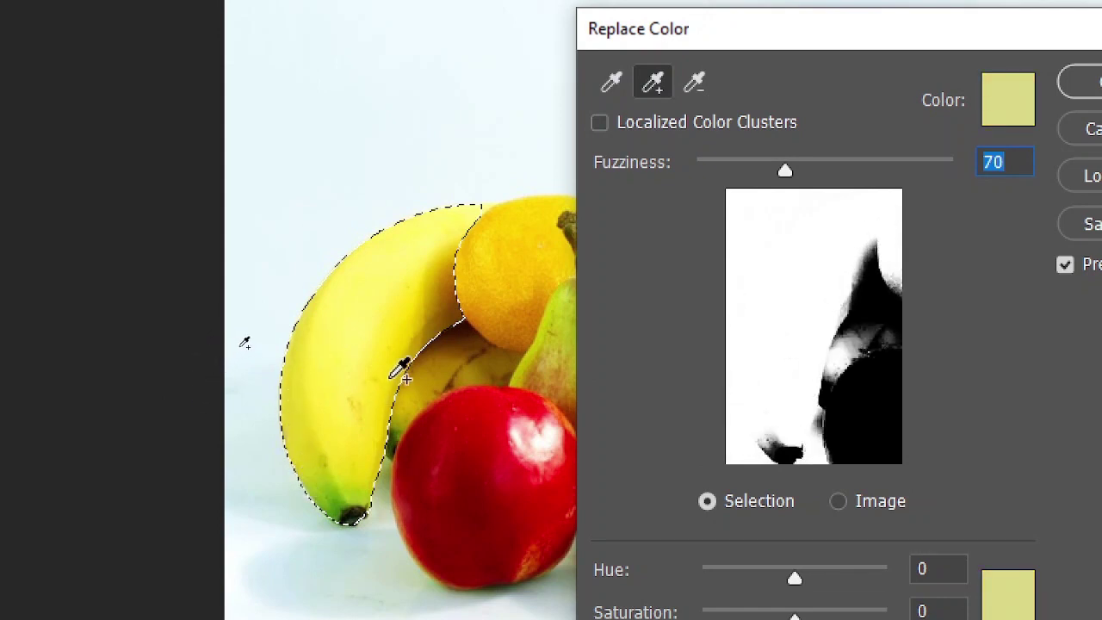
pyautogui.moveTo(398, 370)
pyautogui.mouseDown()
pyautogui.moveTo(437, 317)
pyautogui.moveTo(465, 301)
pyautogui.mouseUp()
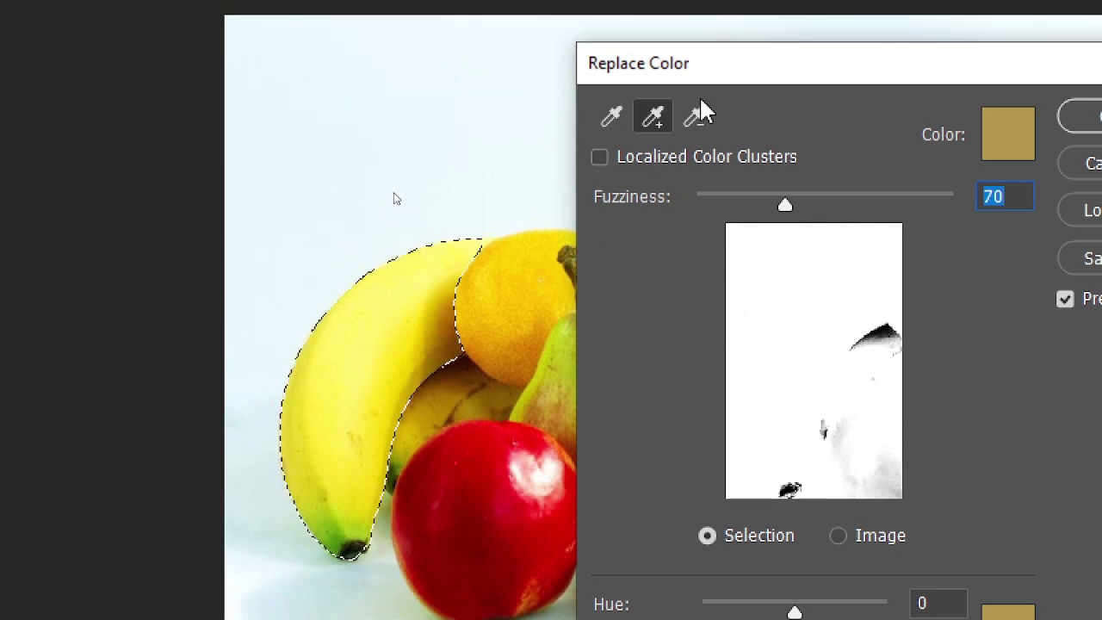
pyautogui.click(696, 114)
pyautogui.click(371, 291)
pyautogui.moveTo(370, 291); pyautogui.dragTo(388, 275)
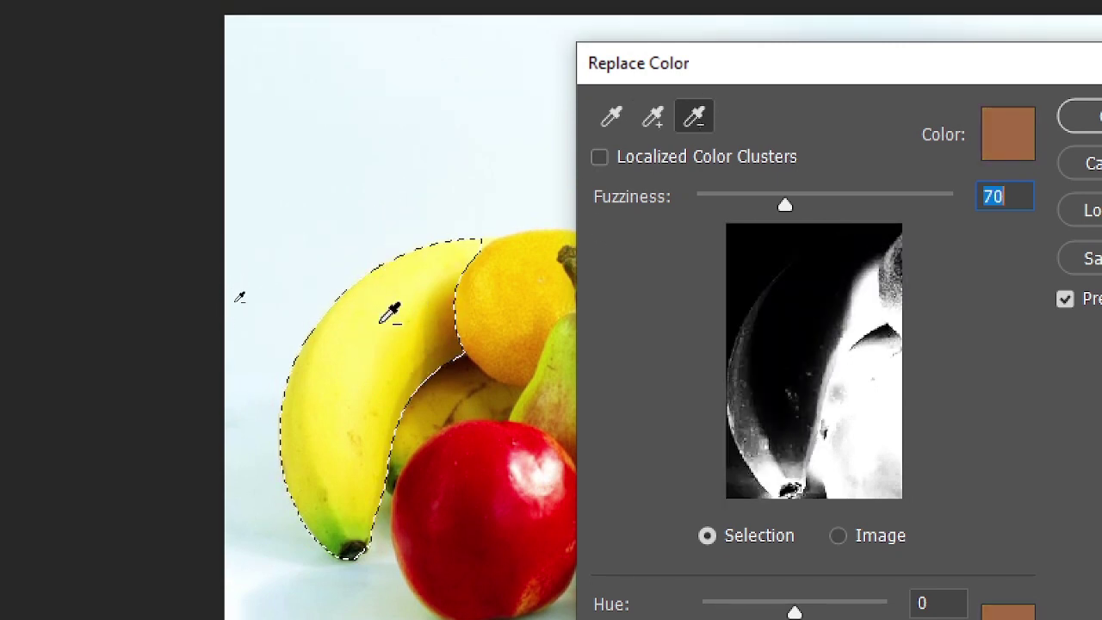
pyautogui.click(655, 115)
pyautogui.click(348, 342)
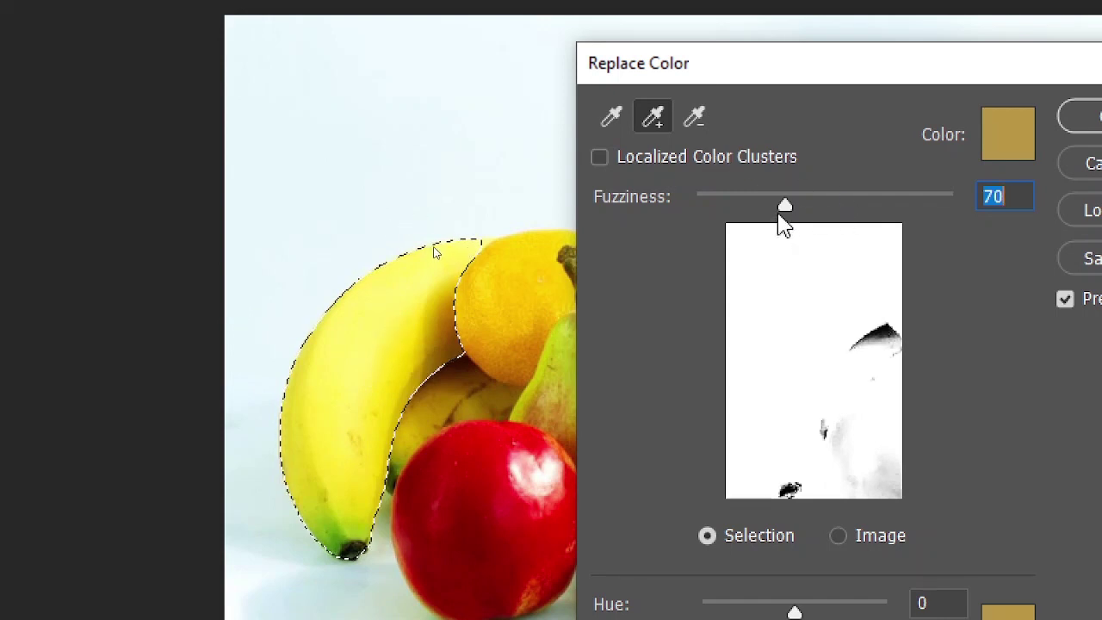
pyautogui.moveTo(779, 216)
pyautogui.mouseDown()
pyautogui.moveTo(743, 214)
pyautogui.moveTo(782, 205)
pyautogui.mouseUp()
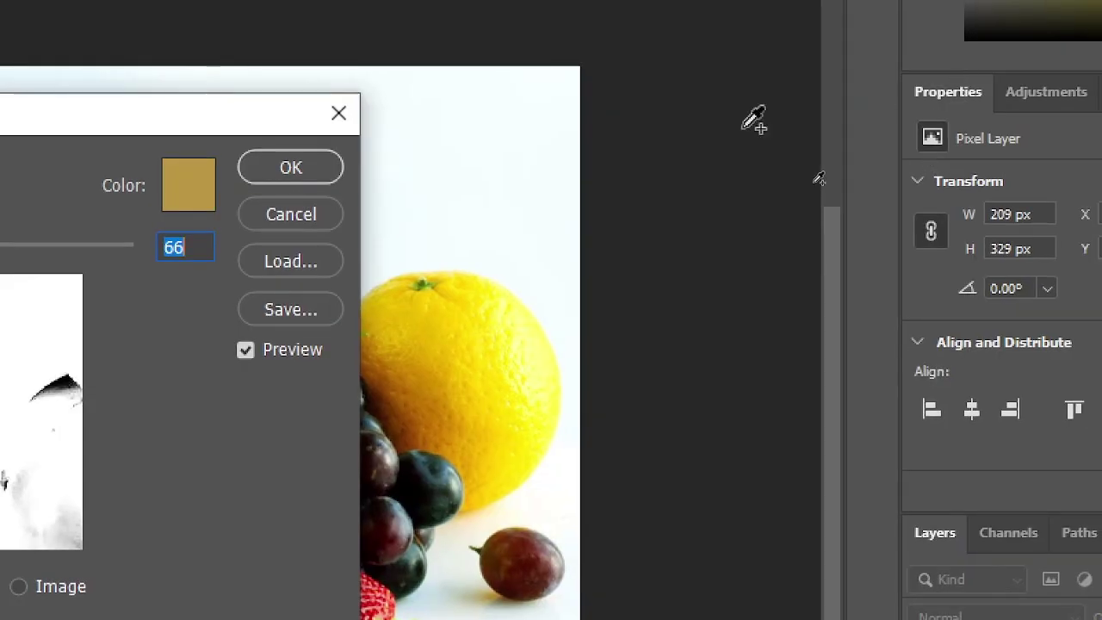
# Reset Replace Color and resample the banana's yellow plus extra shades at Fuzziness 70
pyautogui.press('alt')
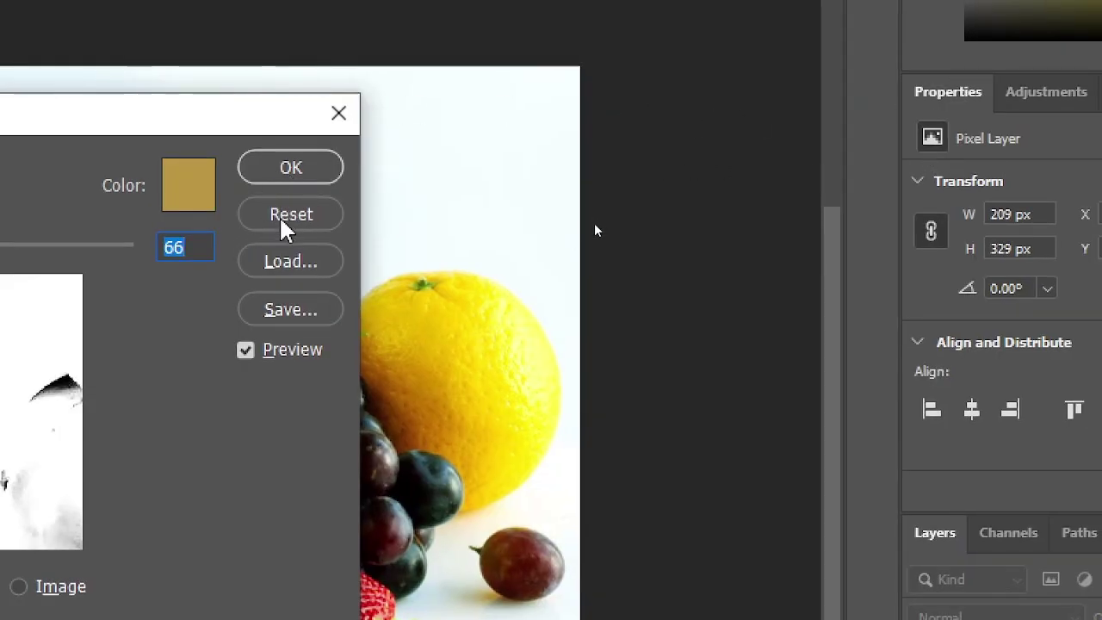
pyautogui.keyDown('alt'); pyautogui.click(284, 220); pyautogui.keyUp('alt')
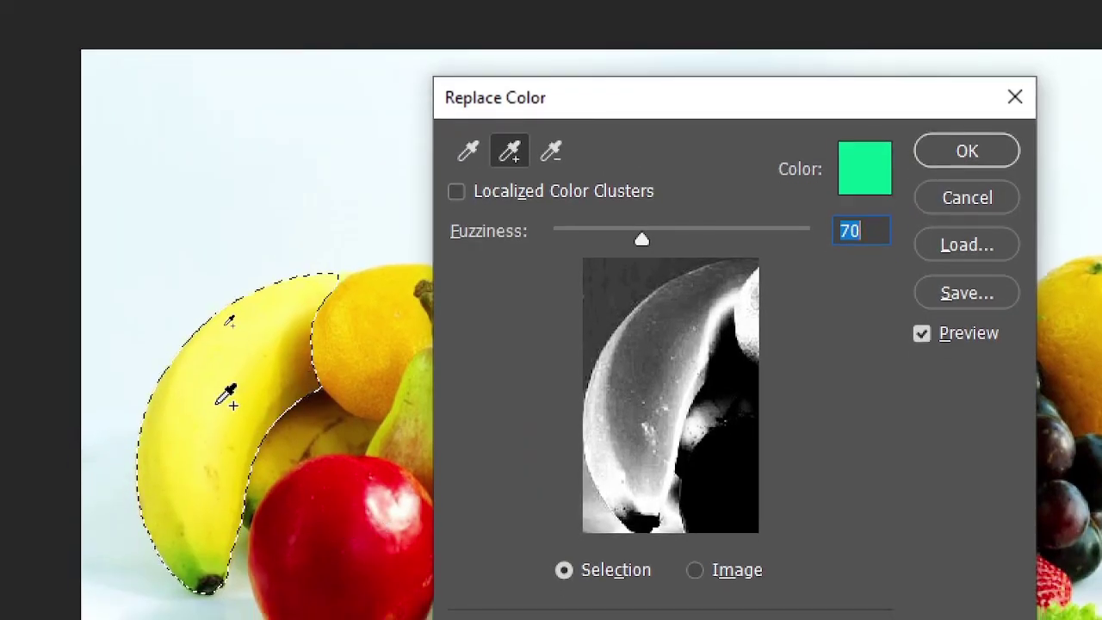
pyautogui.click(217, 445)
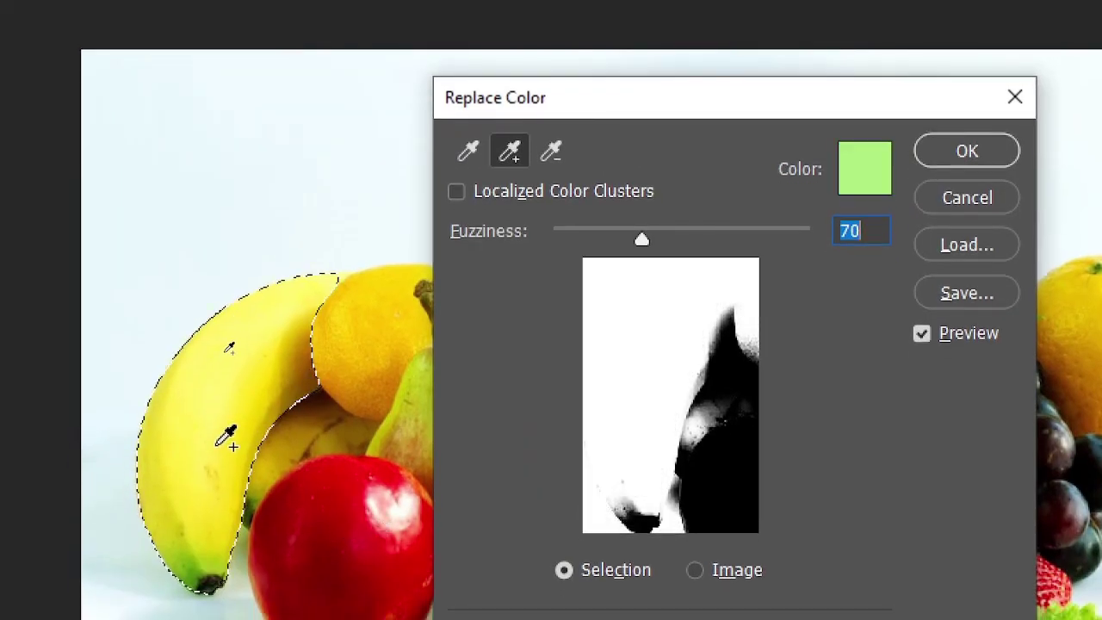
pyautogui.click(469, 154)
pyautogui.click(267, 379)
pyautogui.click(511, 152)
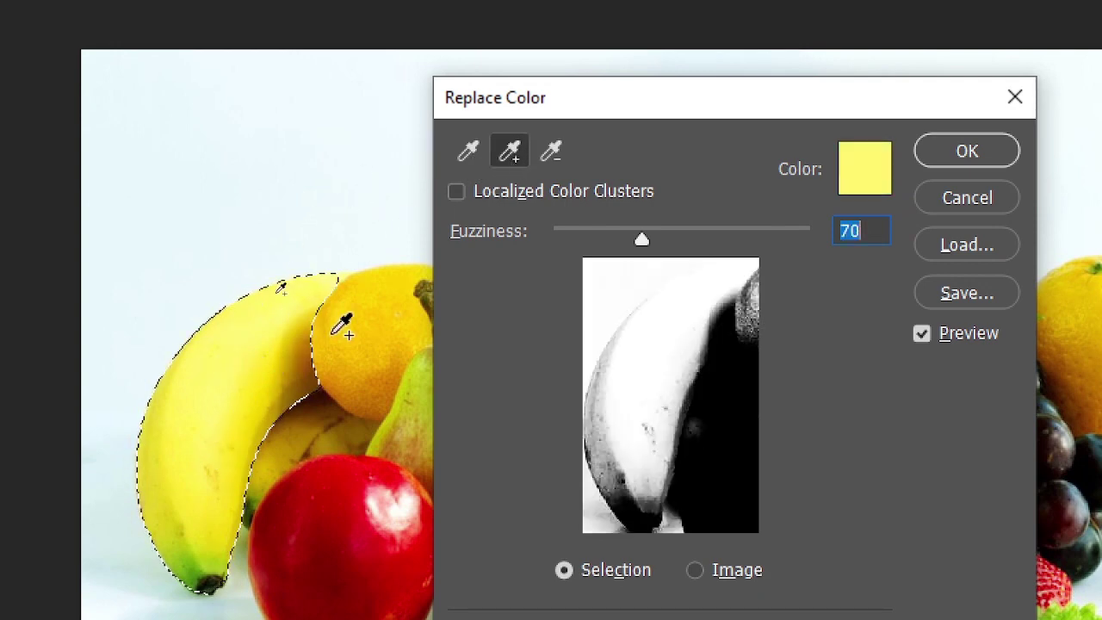
pyautogui.click(261, 364)
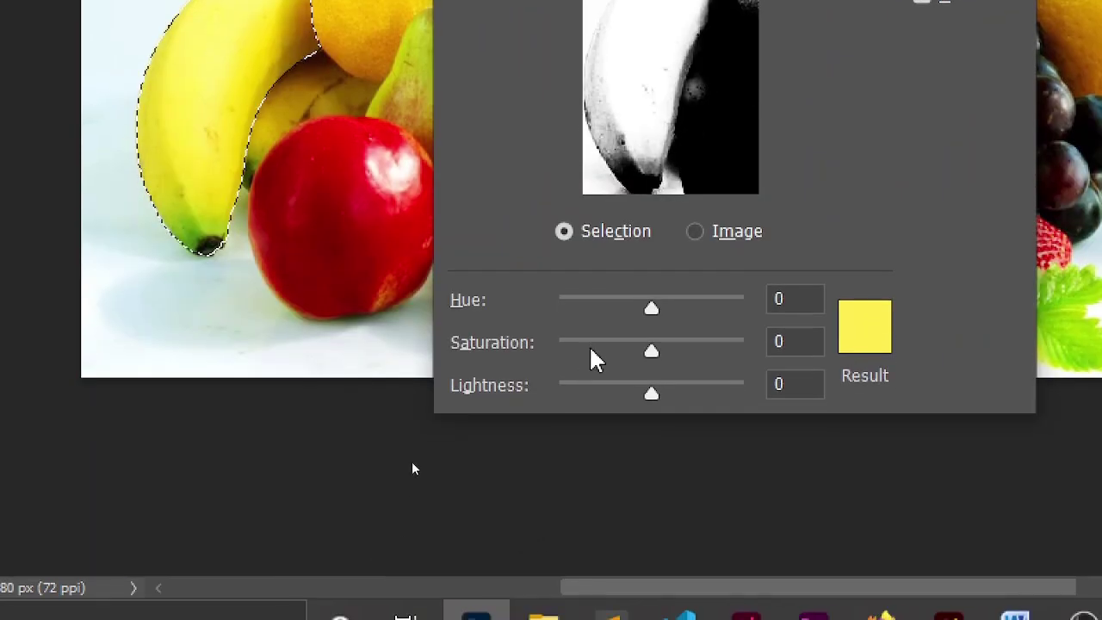
# Shift the banana's hue to +180 (blue), include its tip, and open the Result swatch
pyautogui.moveTo(653, 312); pyautogui.dragTo(703, 315)
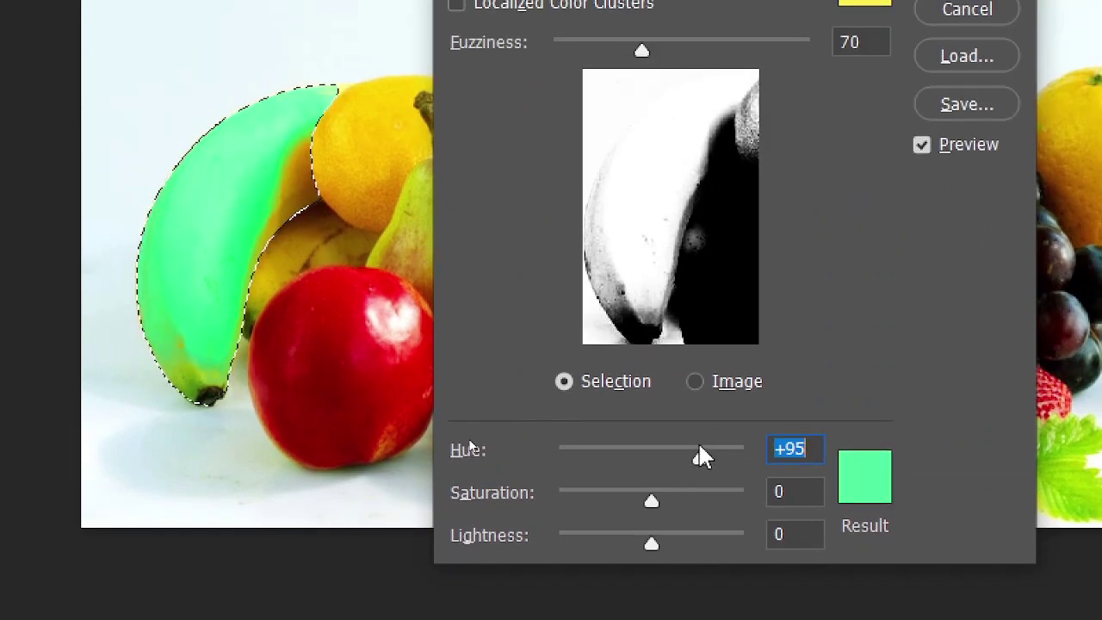
pyautogui.moveTo(700, 457); pyautogui.dragTo(707, 457)
pyautogui.click(301, 179)
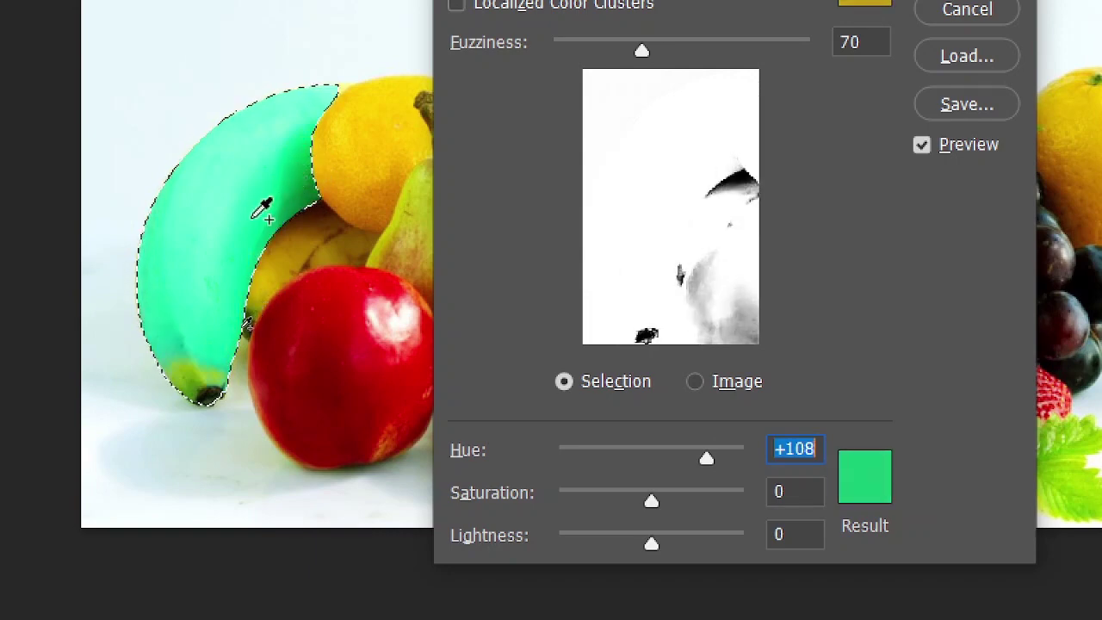
pyautogui.click(186, 386)
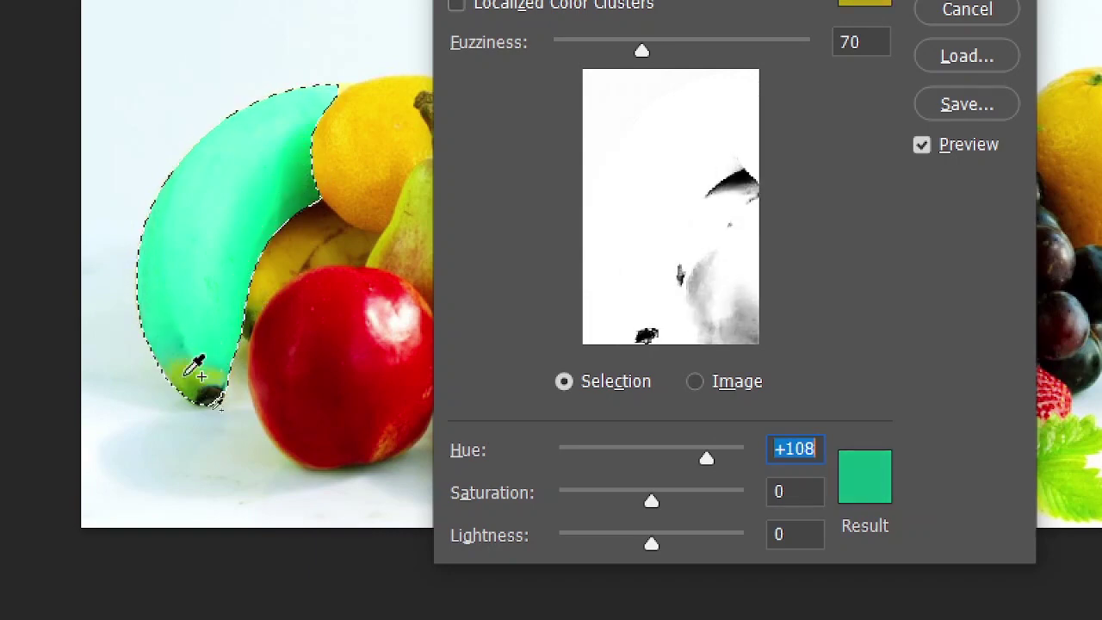
pyautogui.click(191, 368)
pyautogui.write('+100')
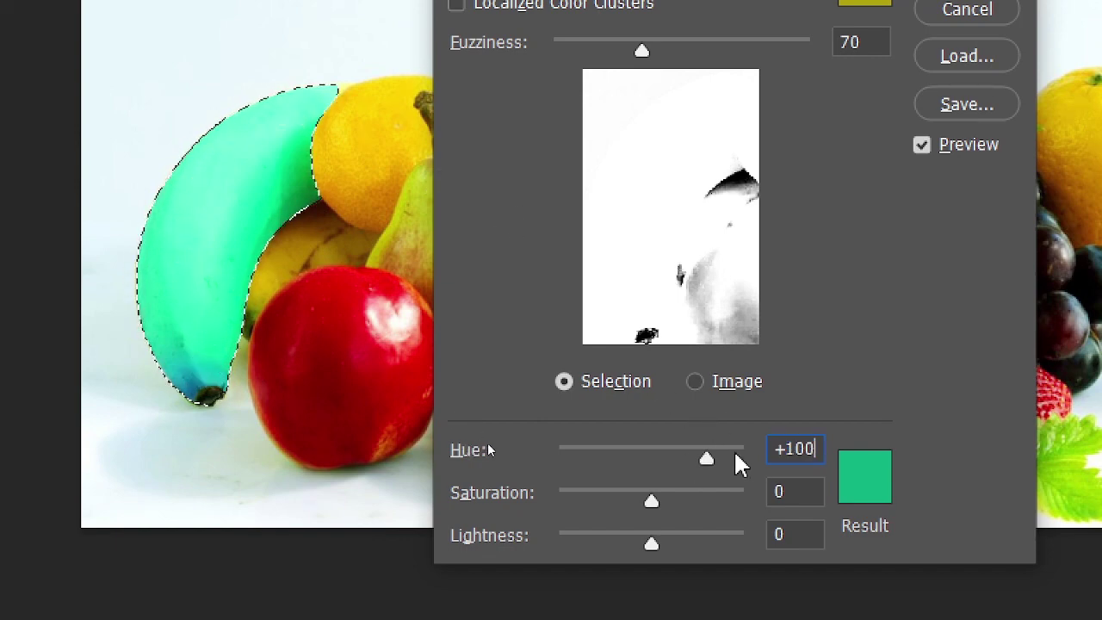
pyautogui.moveTo(704, 458)
pyautogui.mouseDown()
pyautogui.moveTo(745, 458)
pyautogui.moveTo(563, 471)
pyautogui.moveTo(750, 460)
pyautogui.mouseUp()
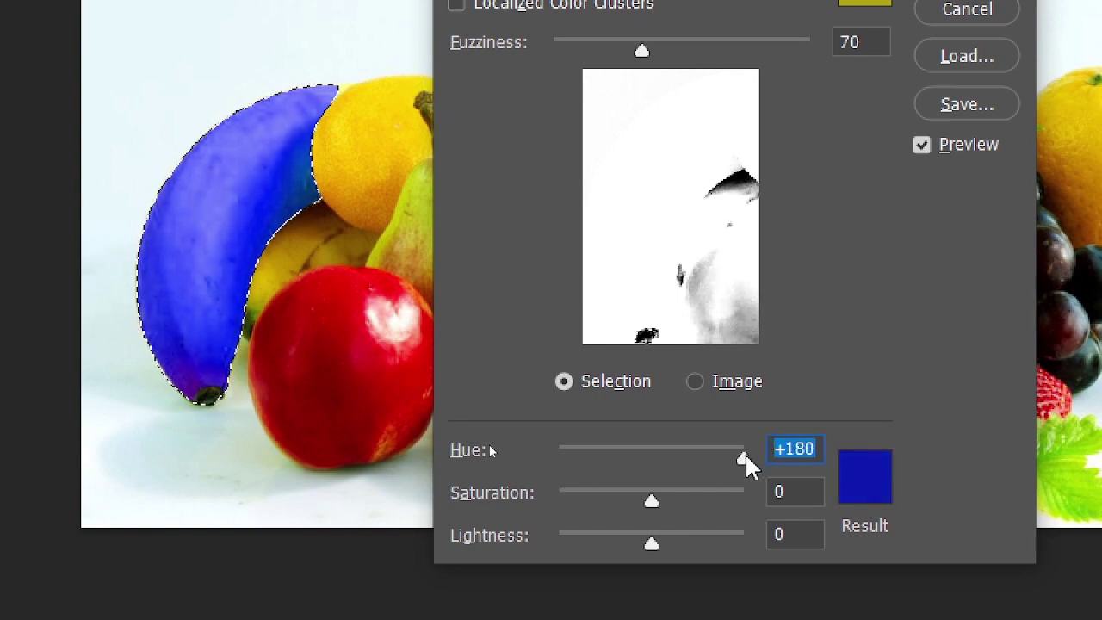
pyautogui.click(879, 485)
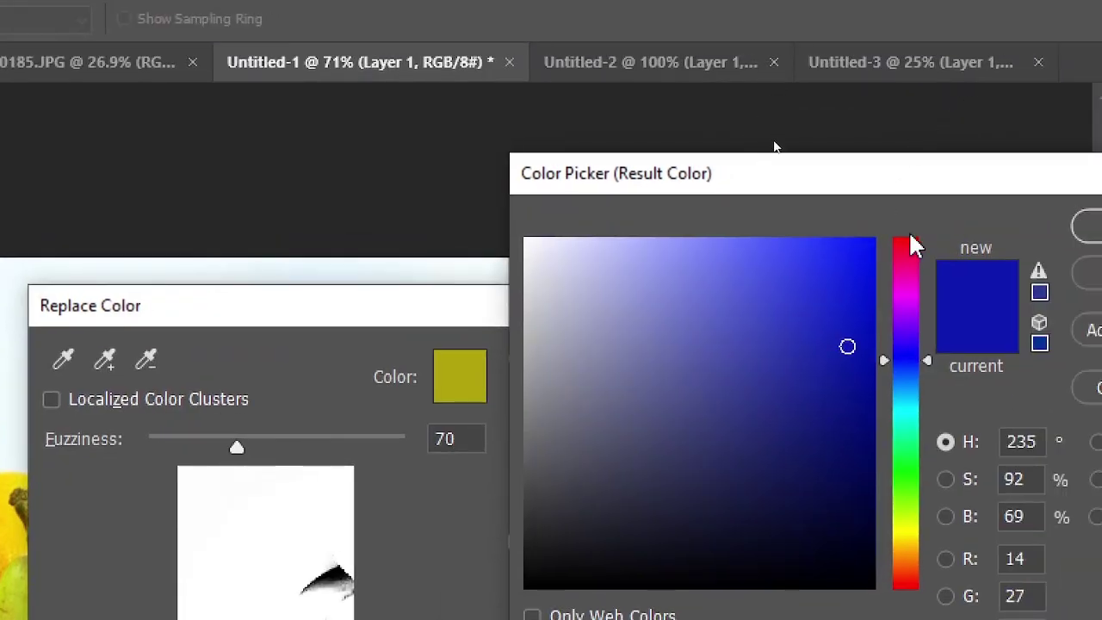
# Make the result a bright red and apply it: Hue -55, Saturation +8, Lightness +15
pyautogui.moveTo(908, 245); pyautogui.dragTo(904, 218)
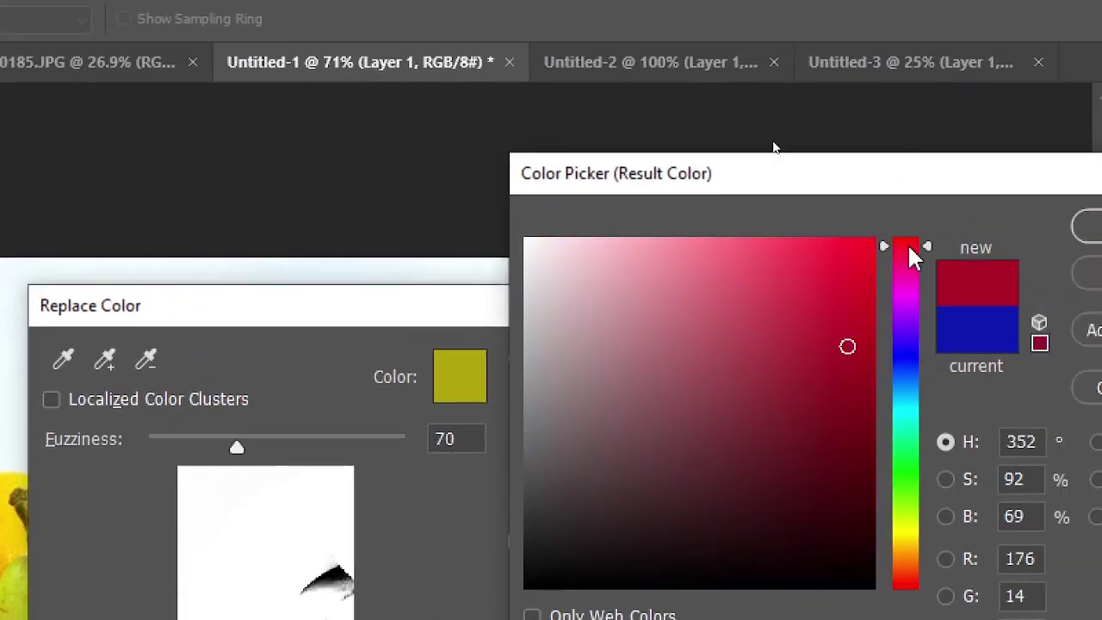
pyautogui.click(849, 248)
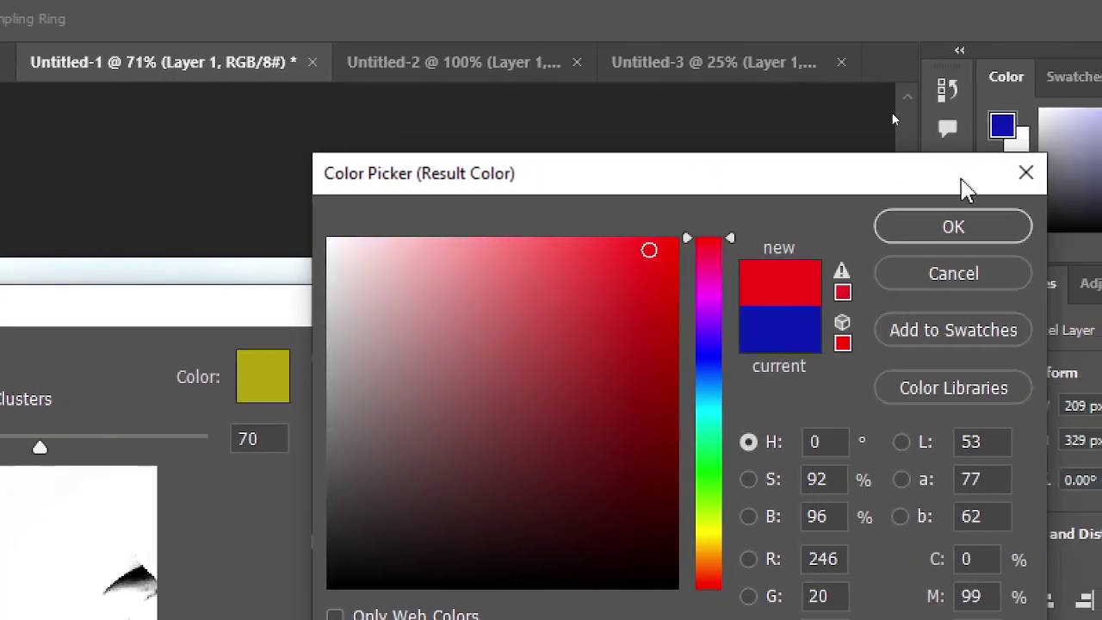
pyautogui.click(918, 226)
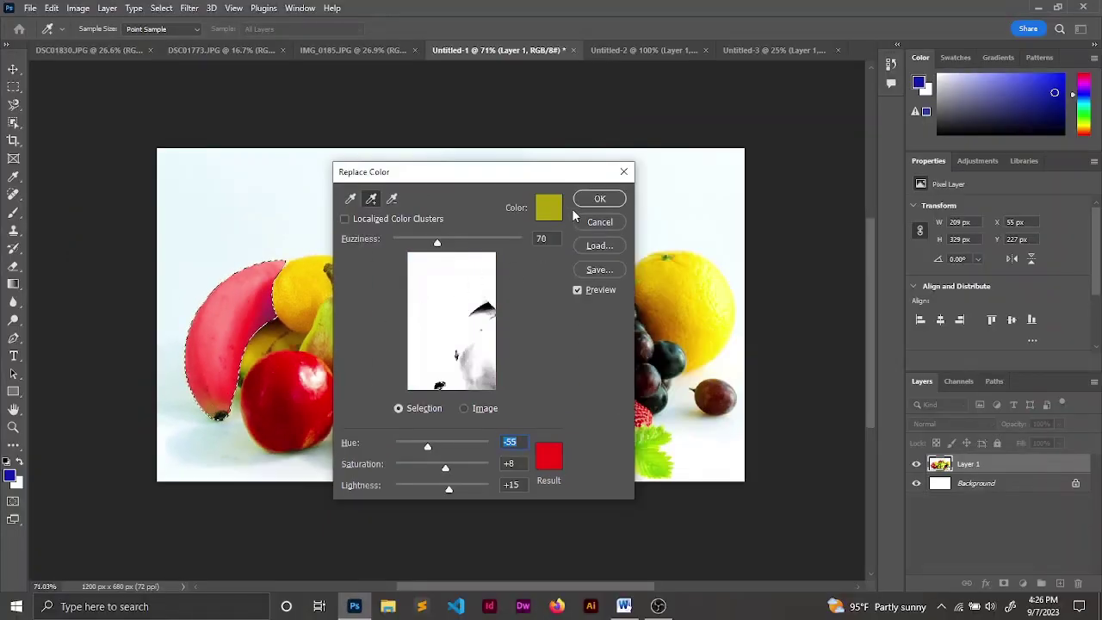
pyautogui.click(598, 200)
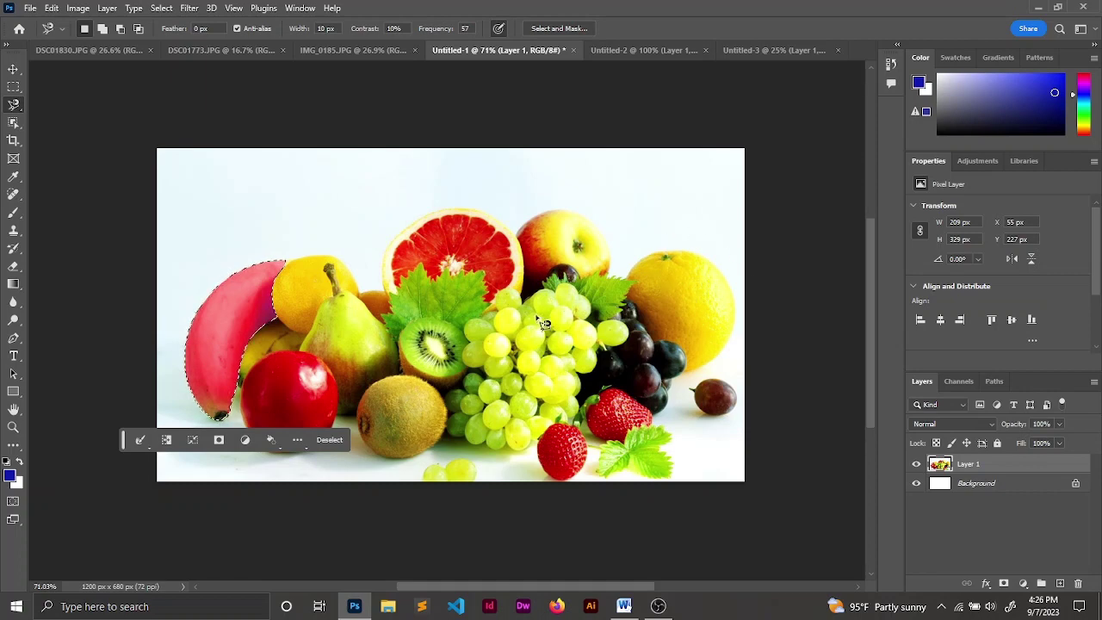
# Cycle through Untitled-2, Untitled-3, Untitled-1, IMG_0185 and DSC01773, ending on DSC01830.JPG
pyautogui.click(639, 50)
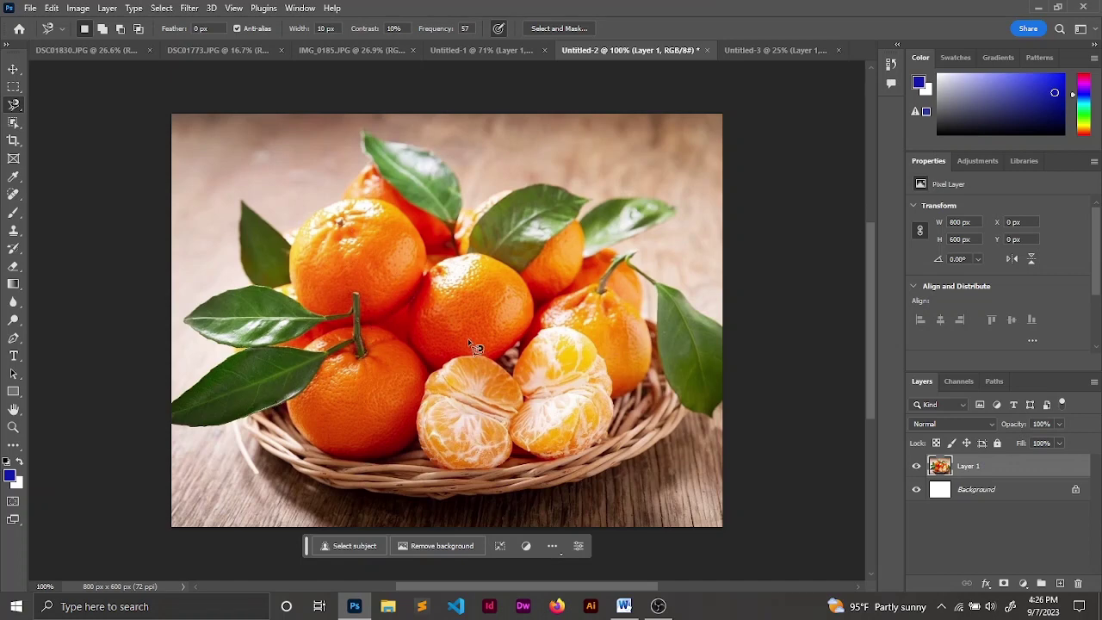
pyautogui.click(756, 50)
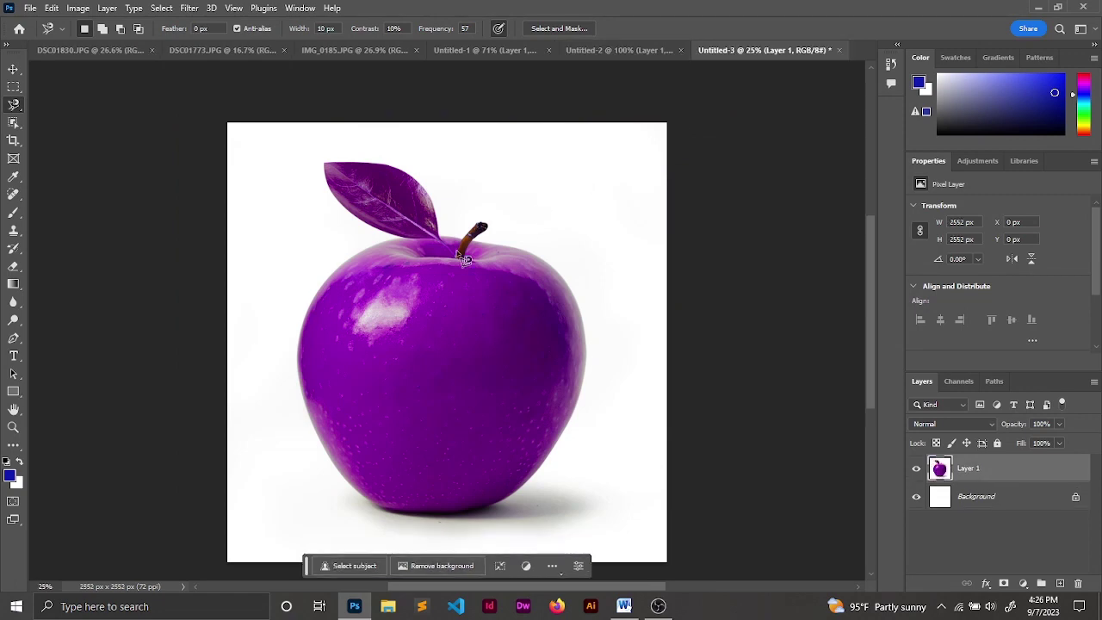
pyautogui.click(605, 50)
pyautogui.click(440, 51)
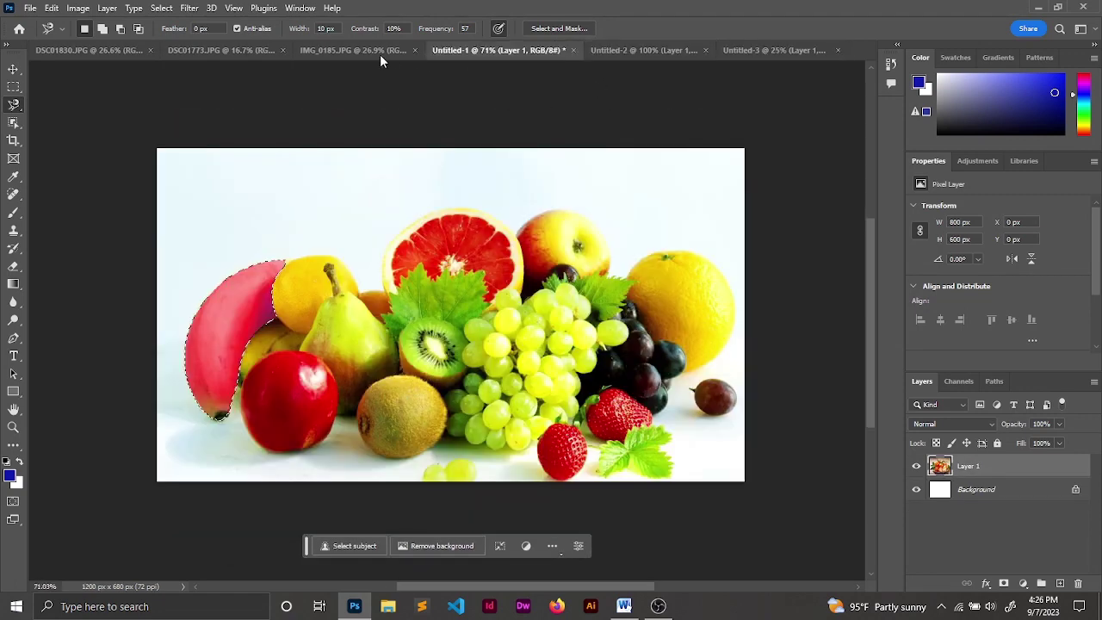
pyautogui.click(380, 51)
pyautogui.click(225, 50)
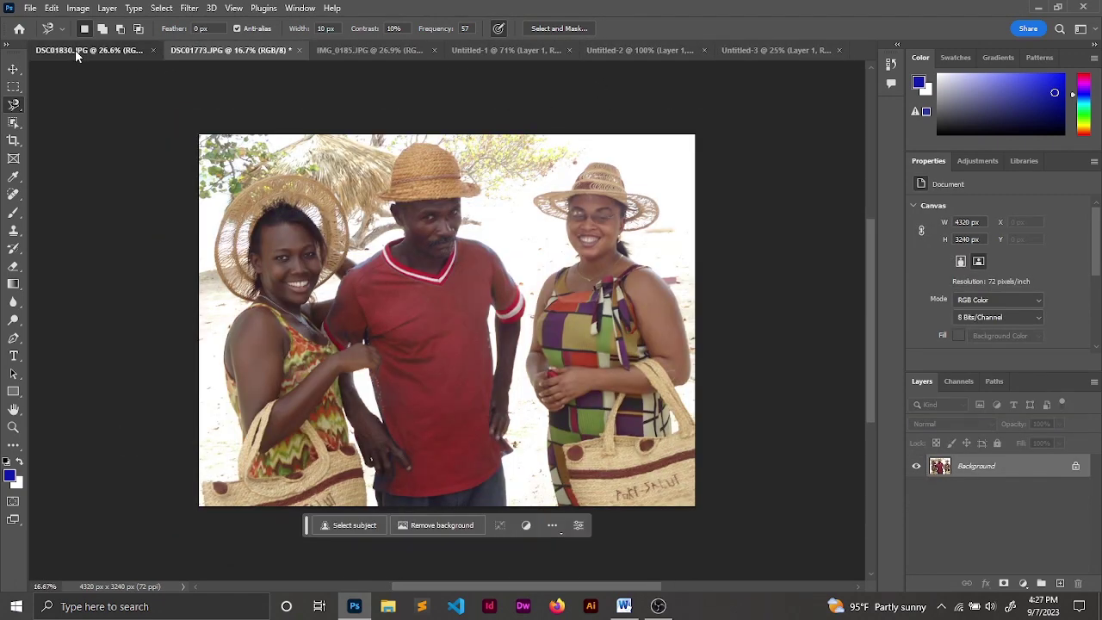
pyautogui.click(75, 50)
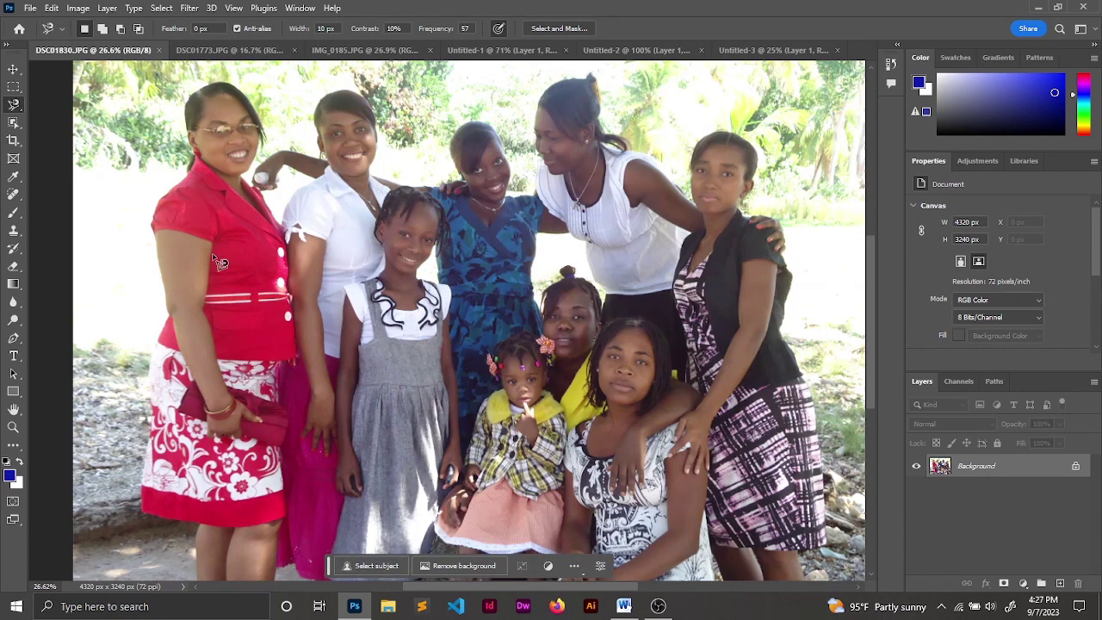